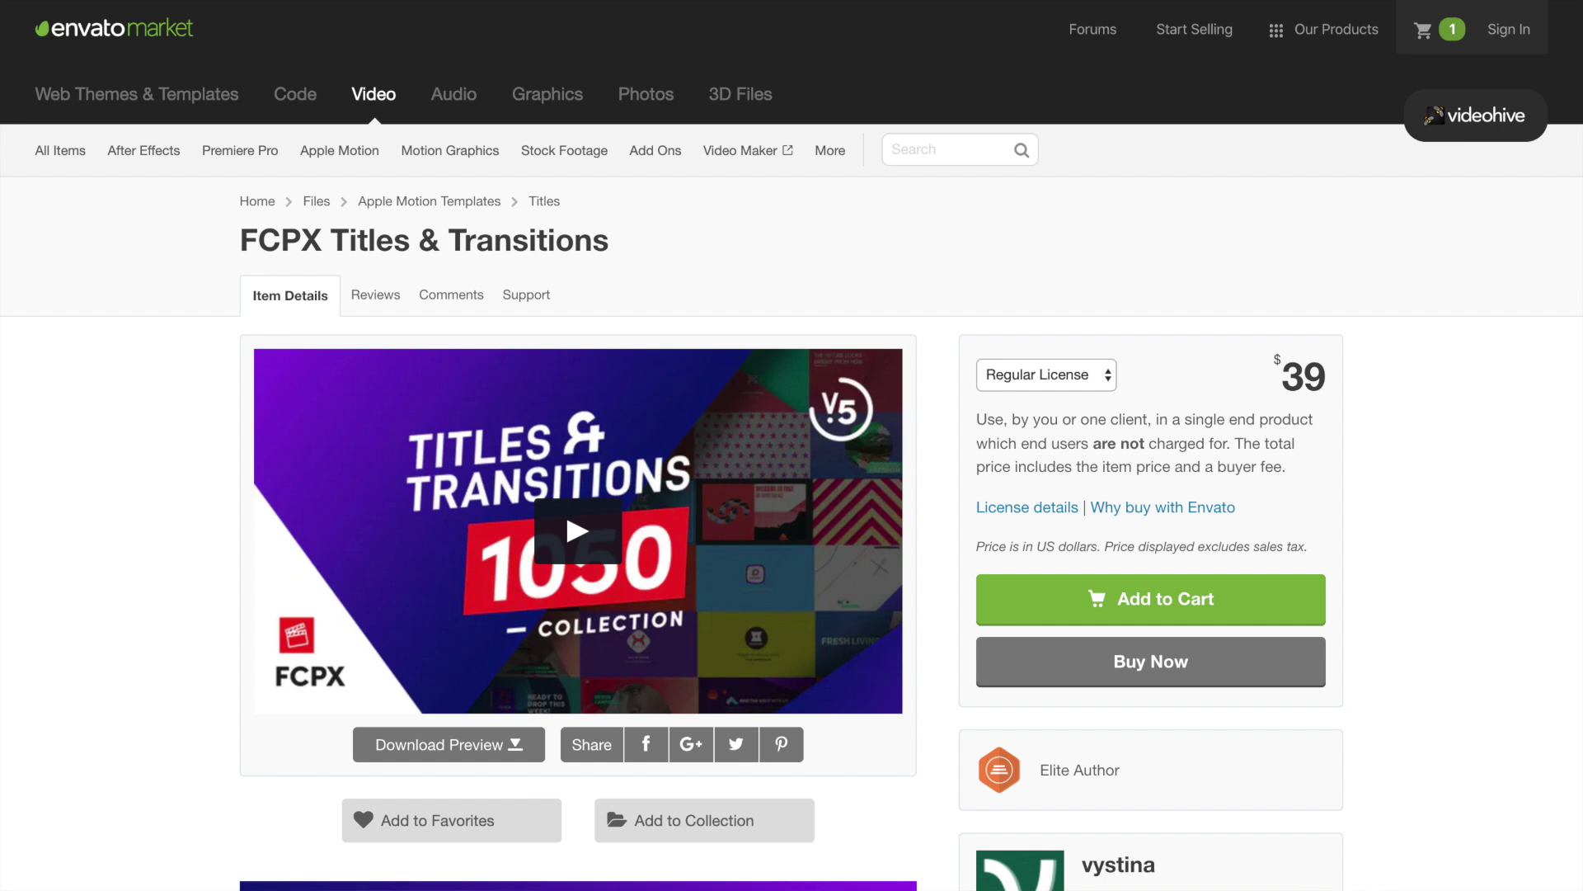
Scroll the FCPX Titles & Transitions item page down to its Features section and sidebar stats.
scroll(792, 445, "down", 10)
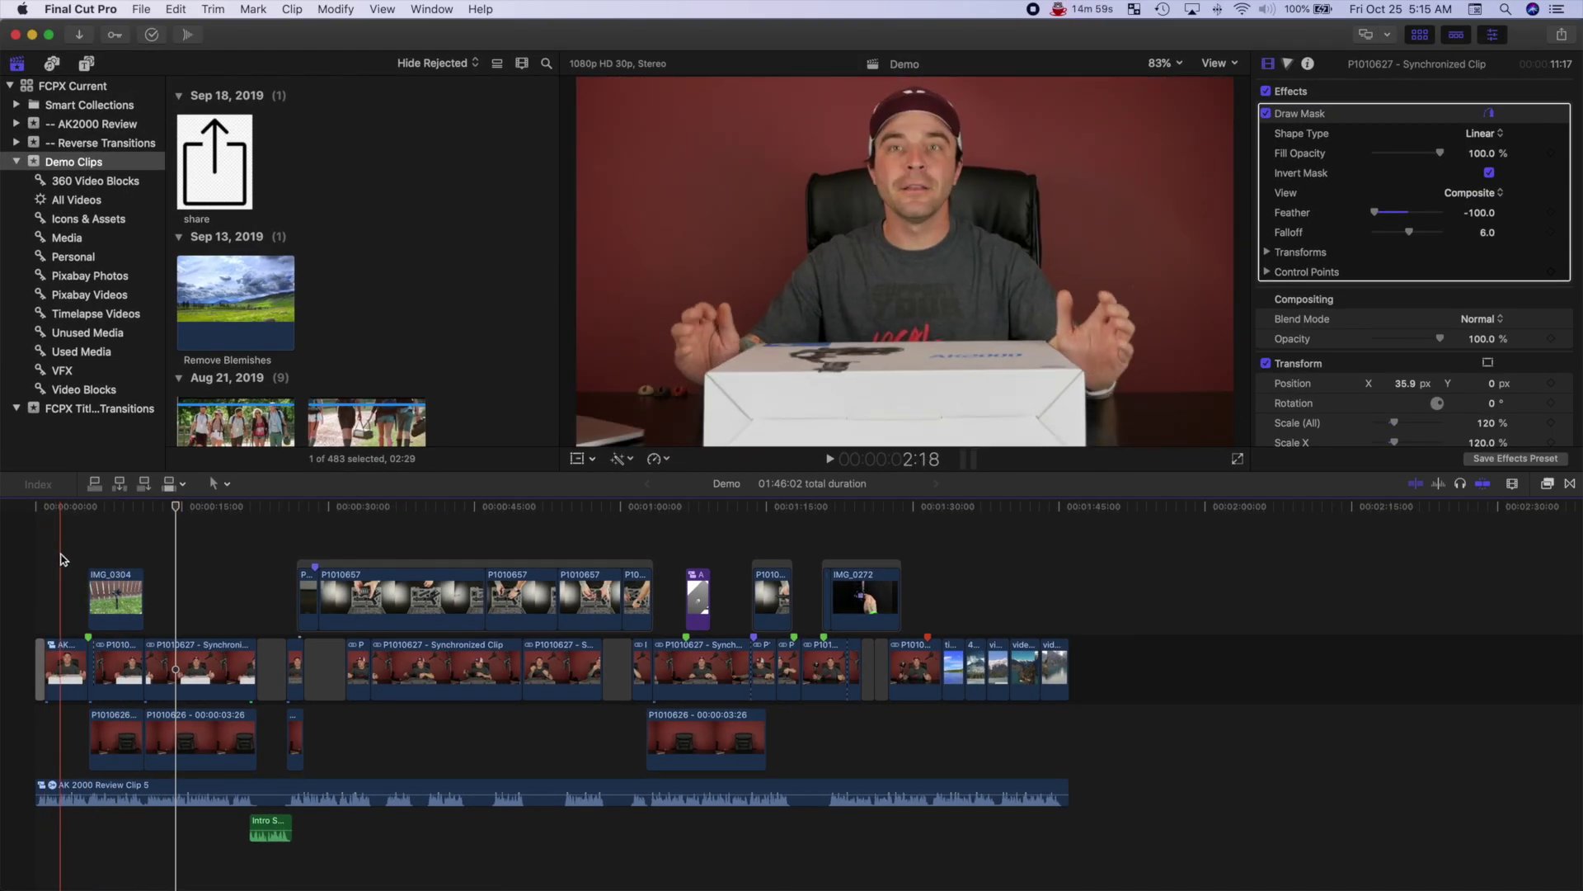
Connect Icon Title 1 from the FCP Titles Collection at the very start of the Demo timeline.
left_click_drag(174, 505, 48, 528)
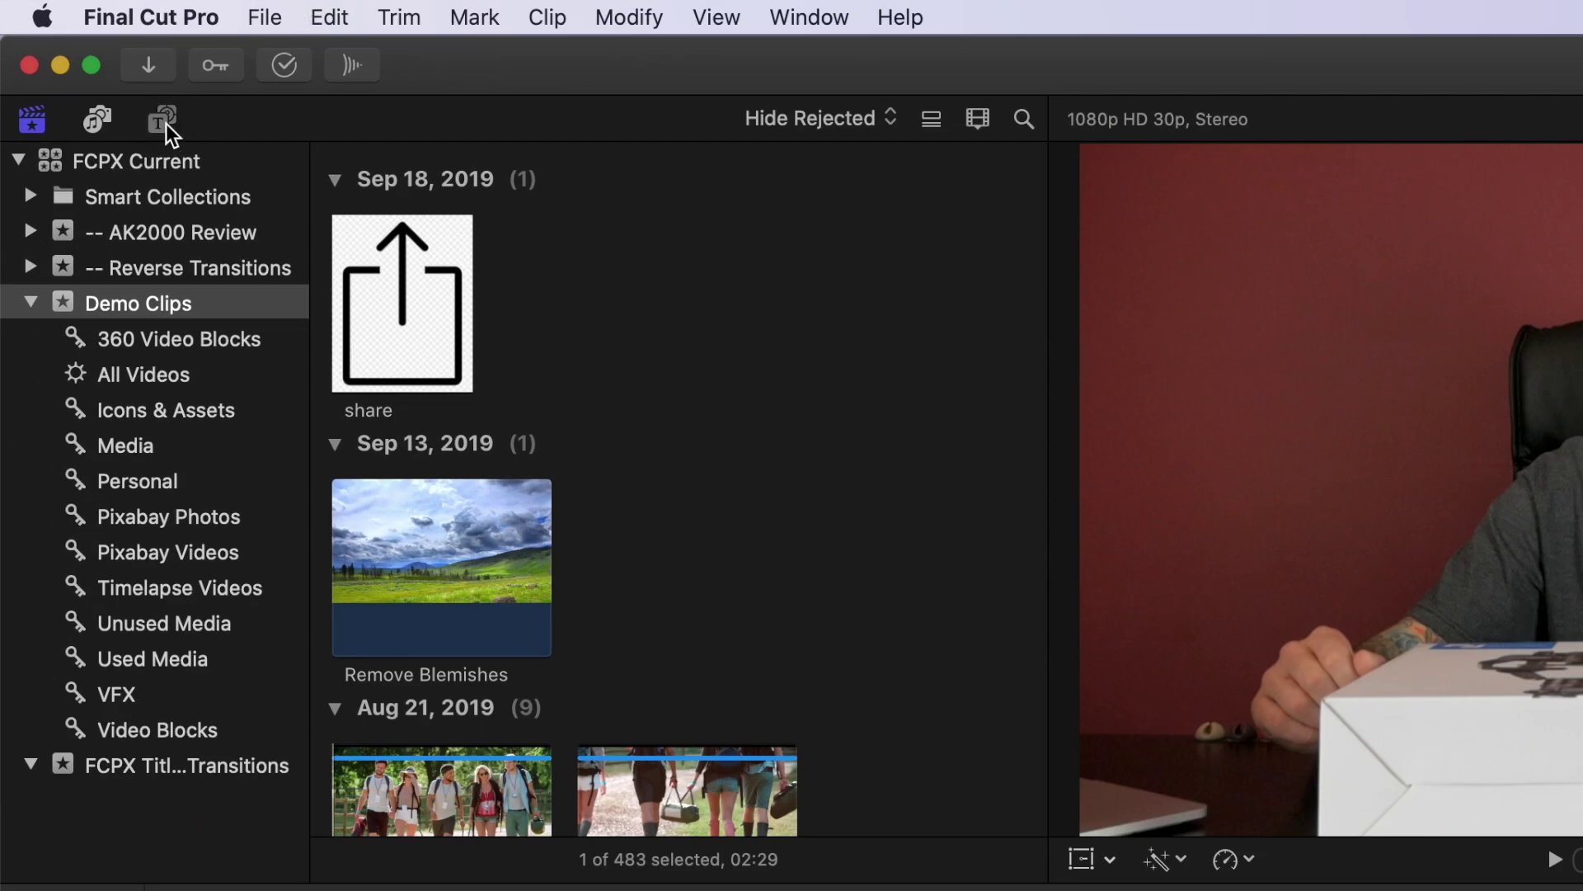
left_click(164, 121)
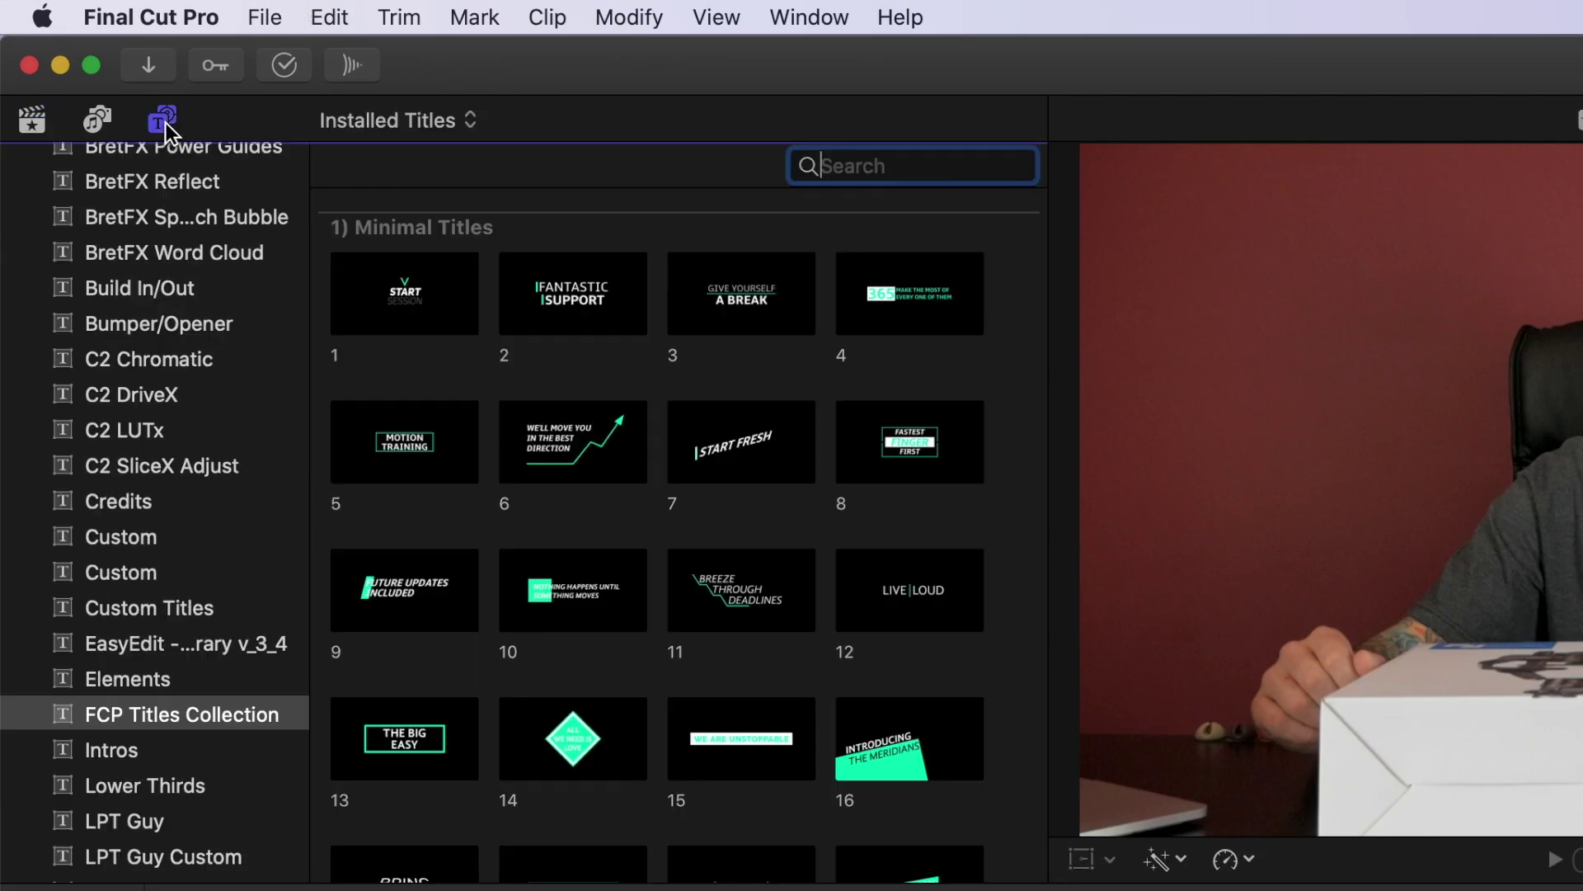
left_click(122, 708)
scroll(710, 361, "down", 20)
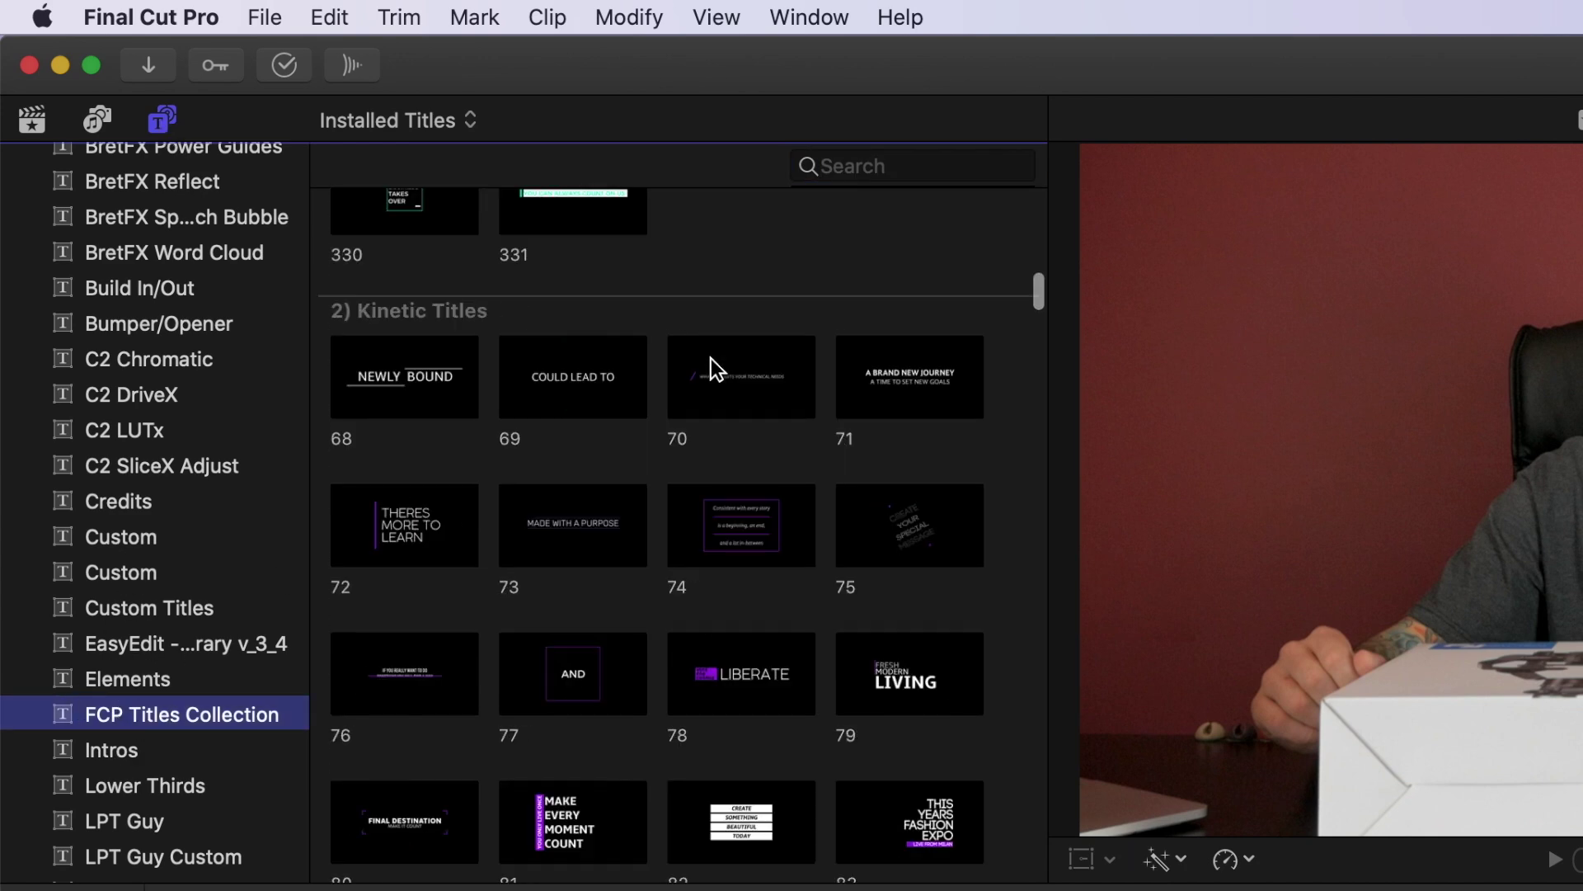
scroll(711, 358, "down", 20)
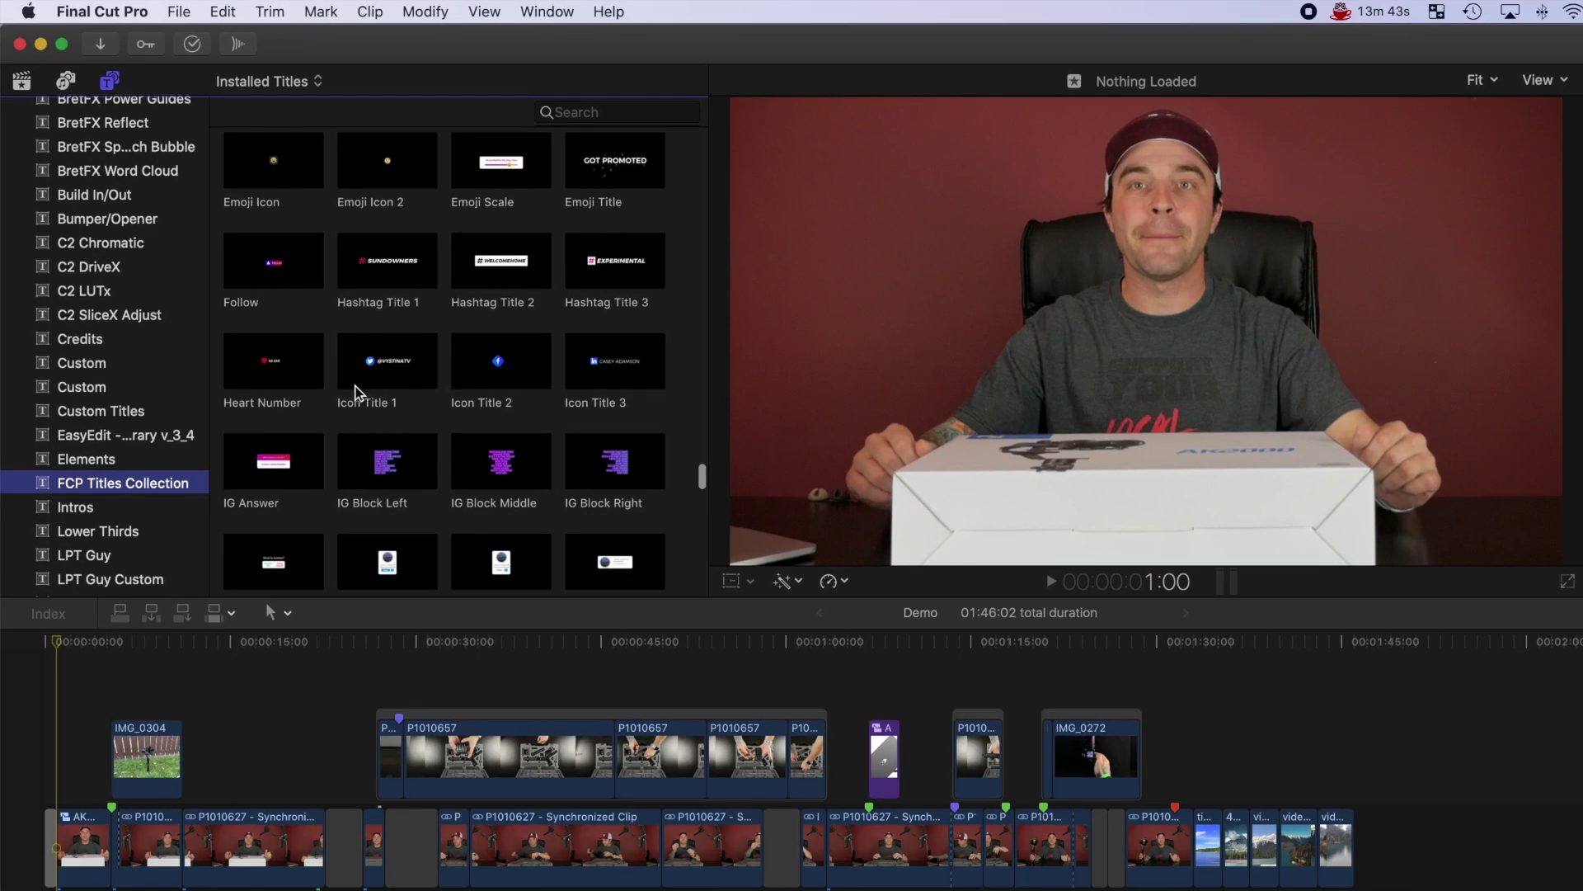
left_click(396, 376)
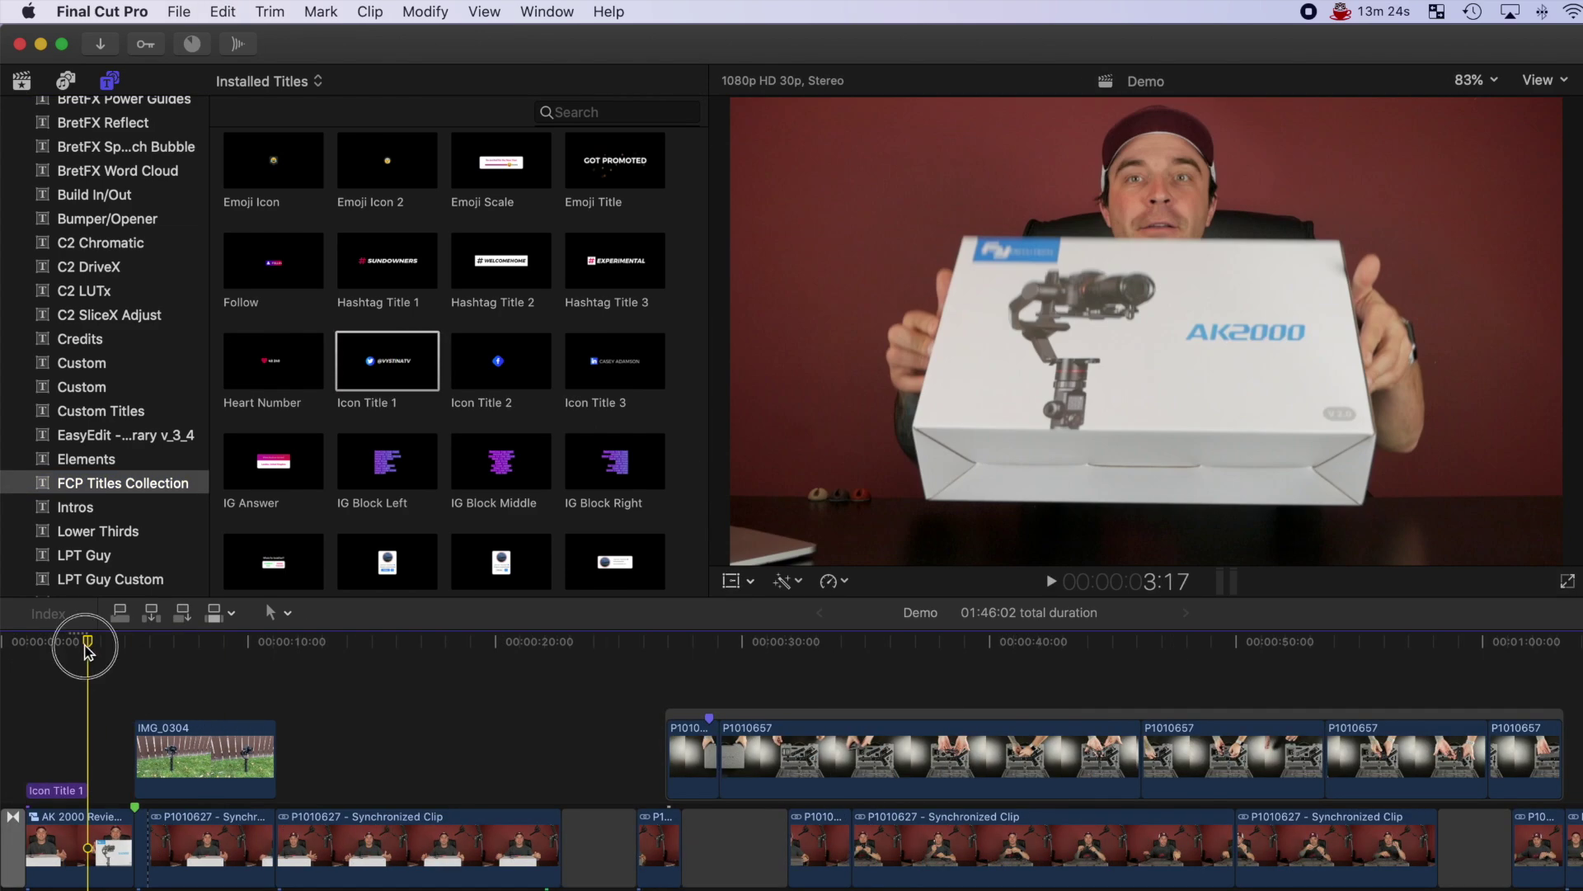
mouse_move(88, 652)
left_mouse_down()
mouse_move(58, 651)
mouse_move(83, 668)
left_mouse_up()
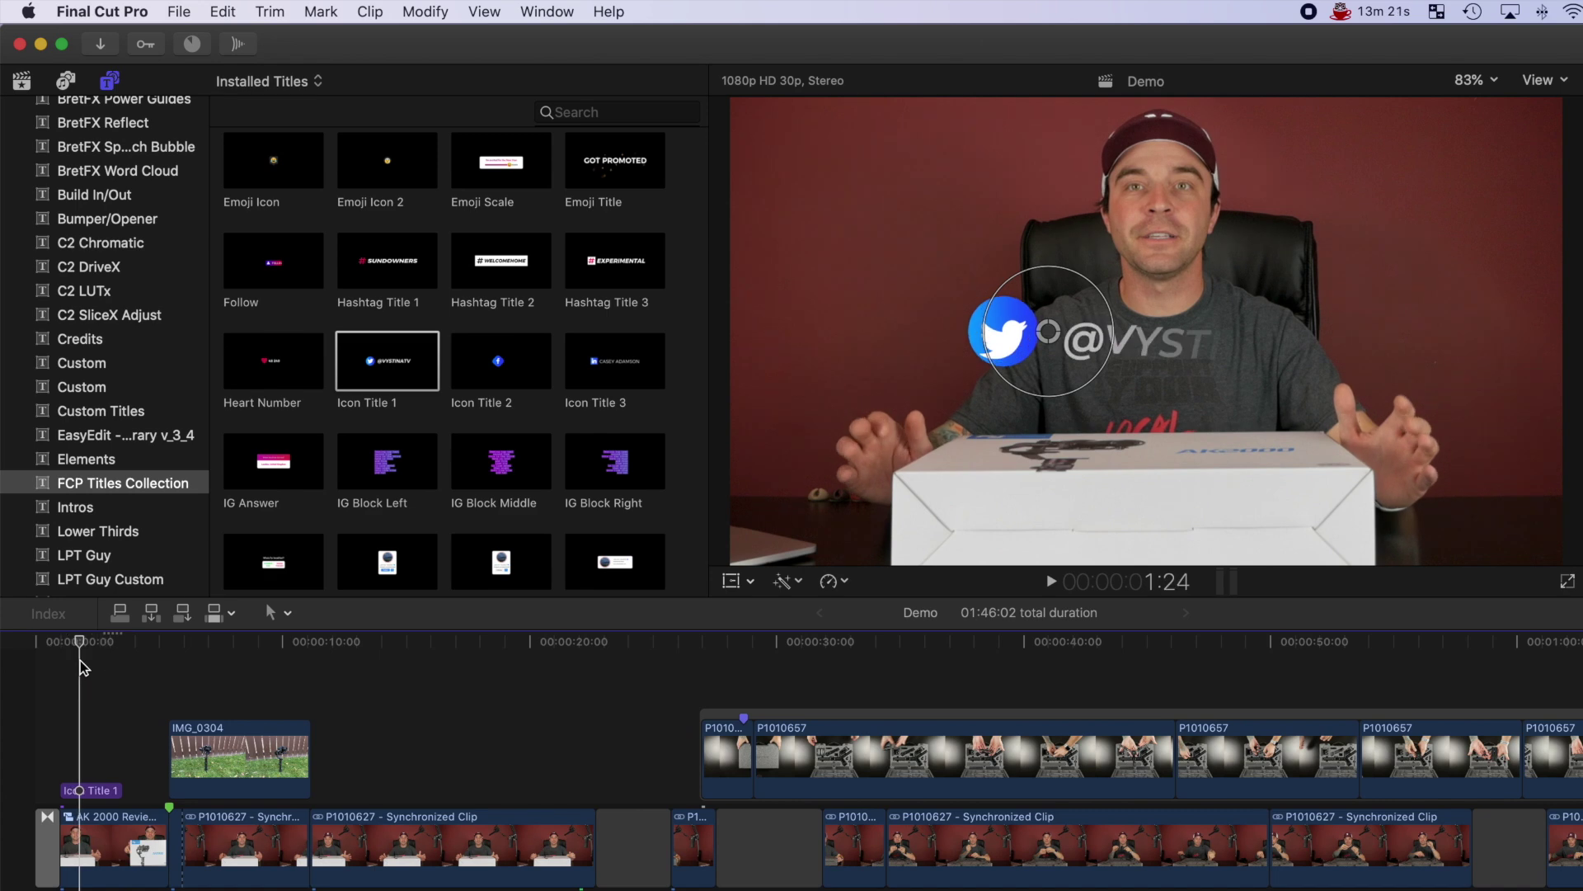
Select Icon Title 1 and keep Twitter as its social media icon in the Title inspector.
left_click(80, 793)
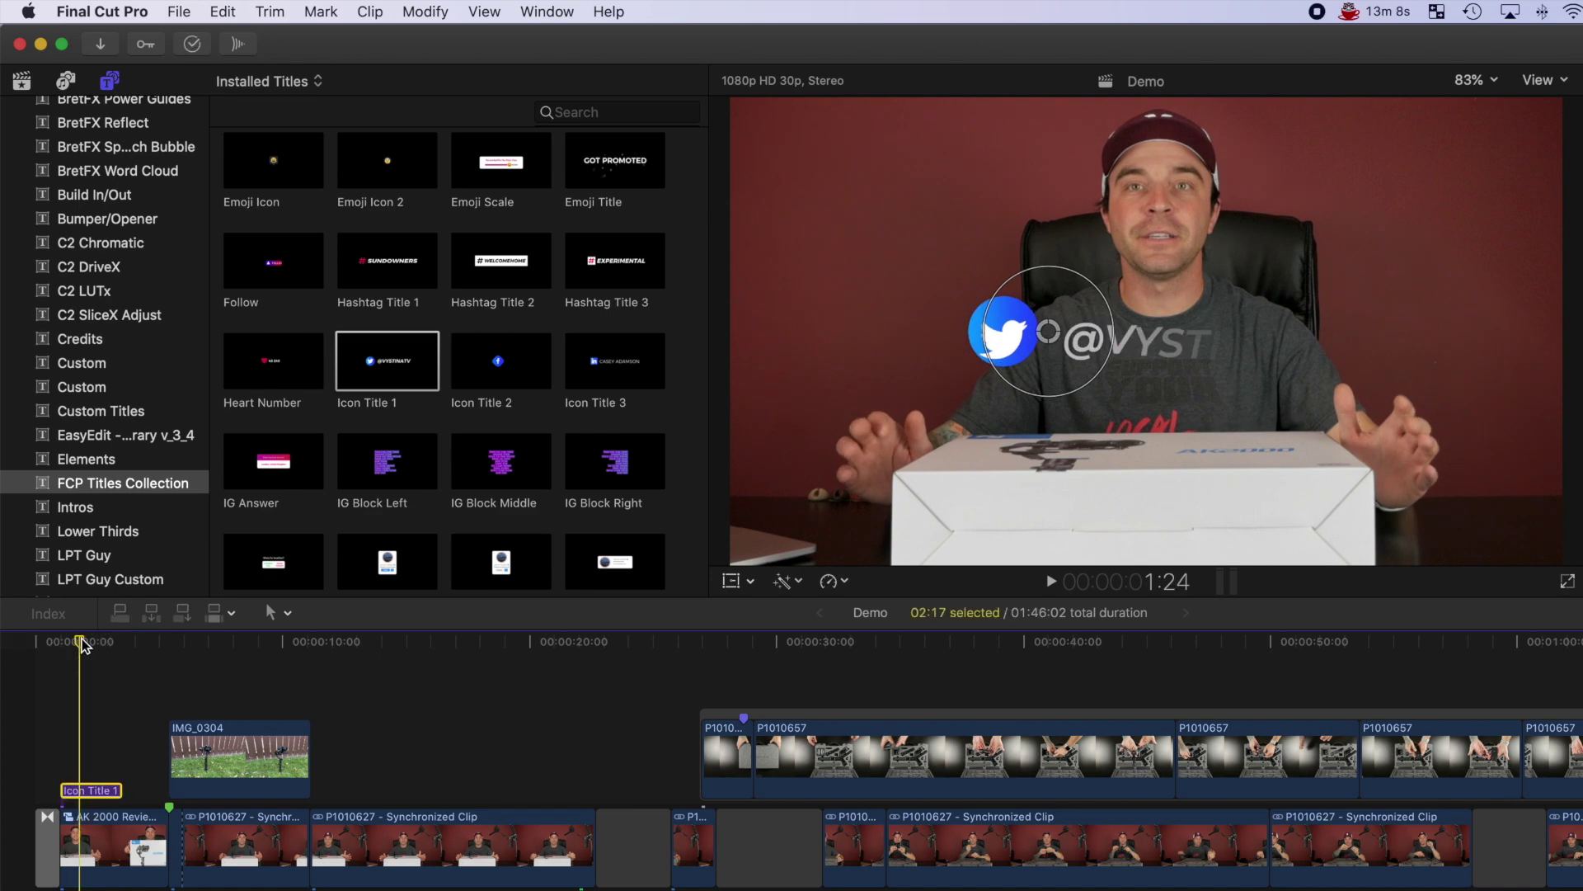
left_click_drag(82, 646, 103, 649)
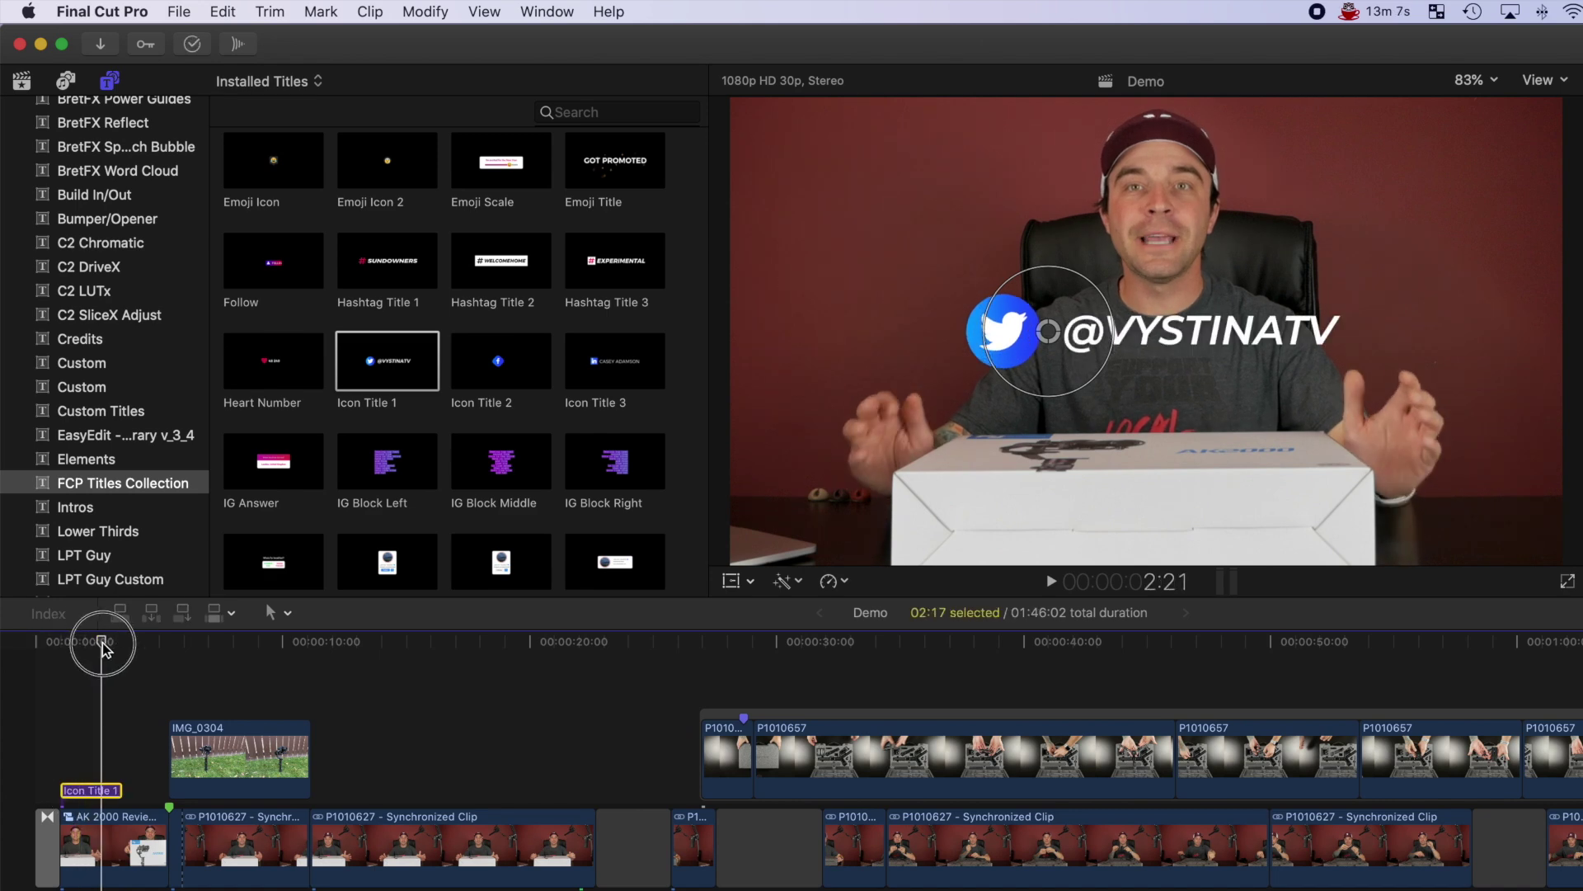
key("super+4")
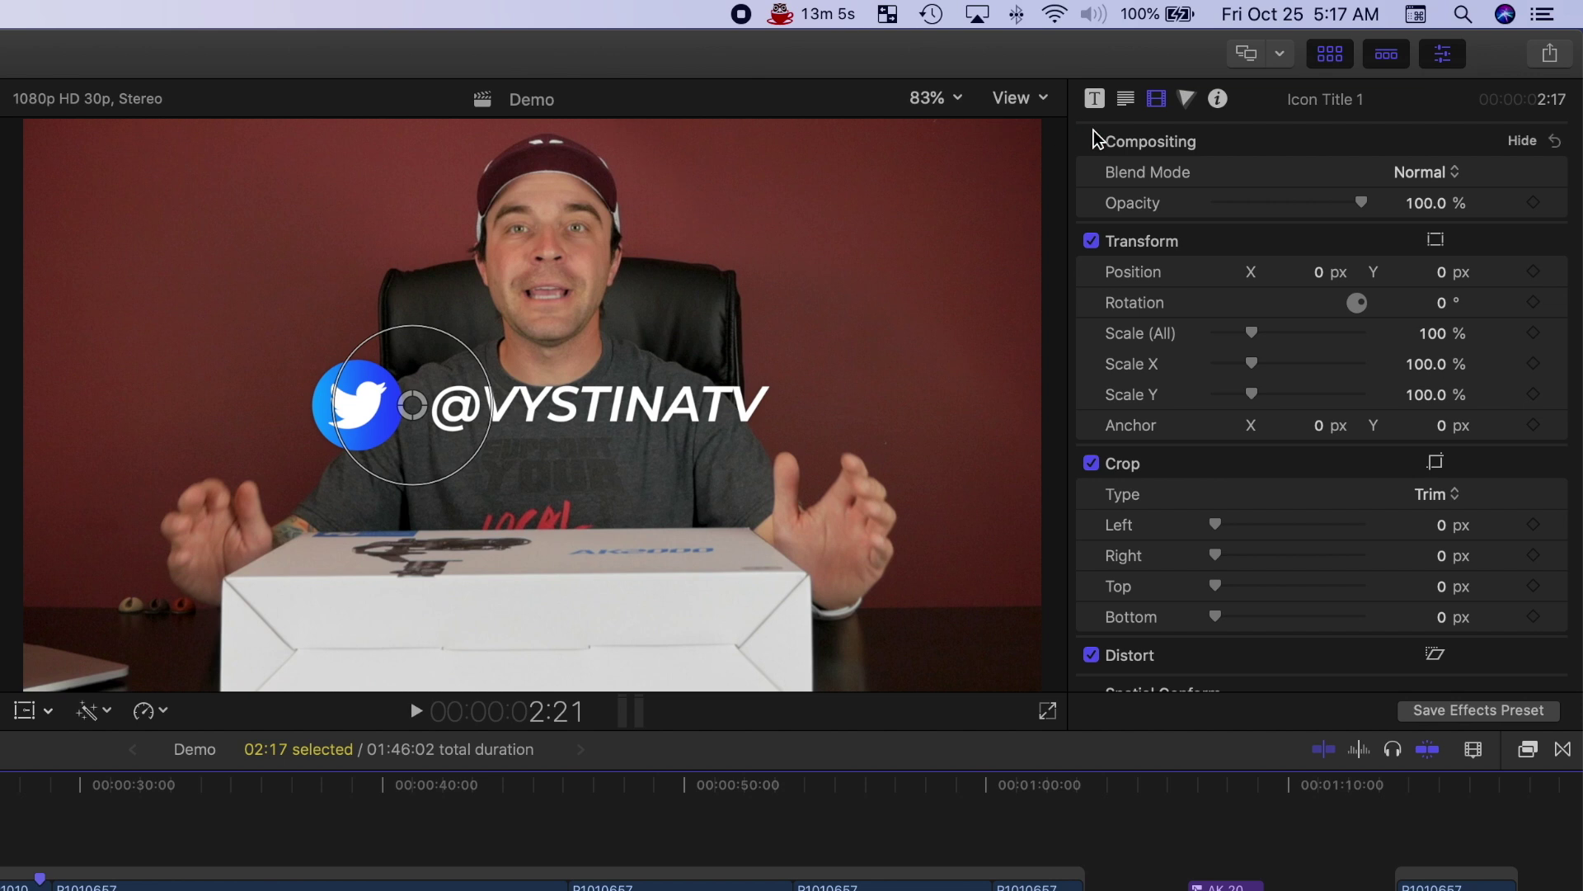
left_click(1096, 103)
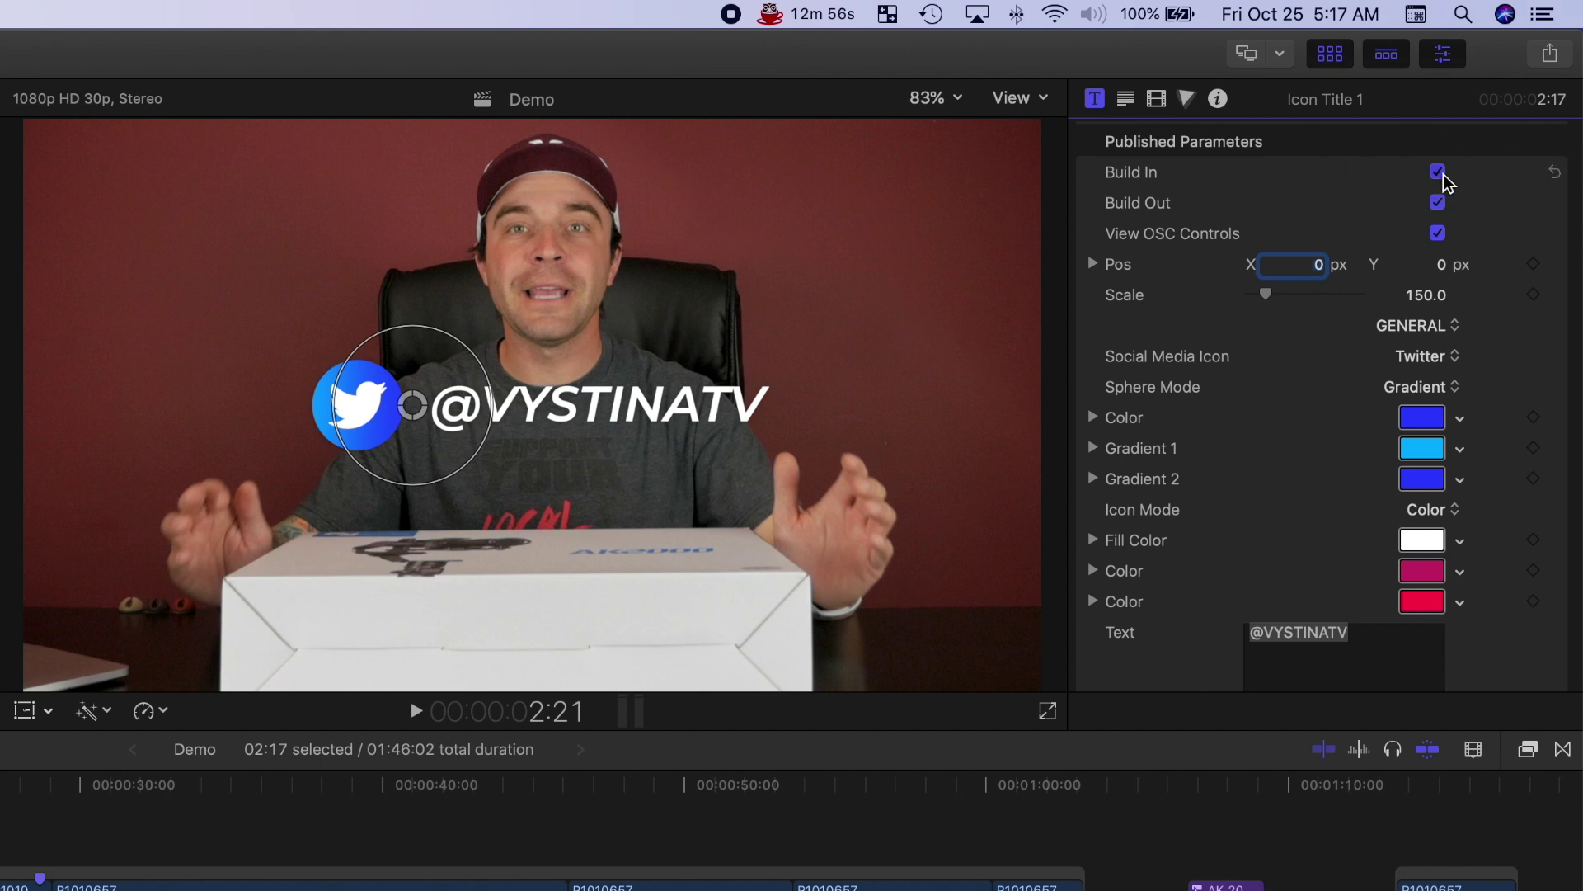
left_click(1456, 354)
left_click(1439, 357)
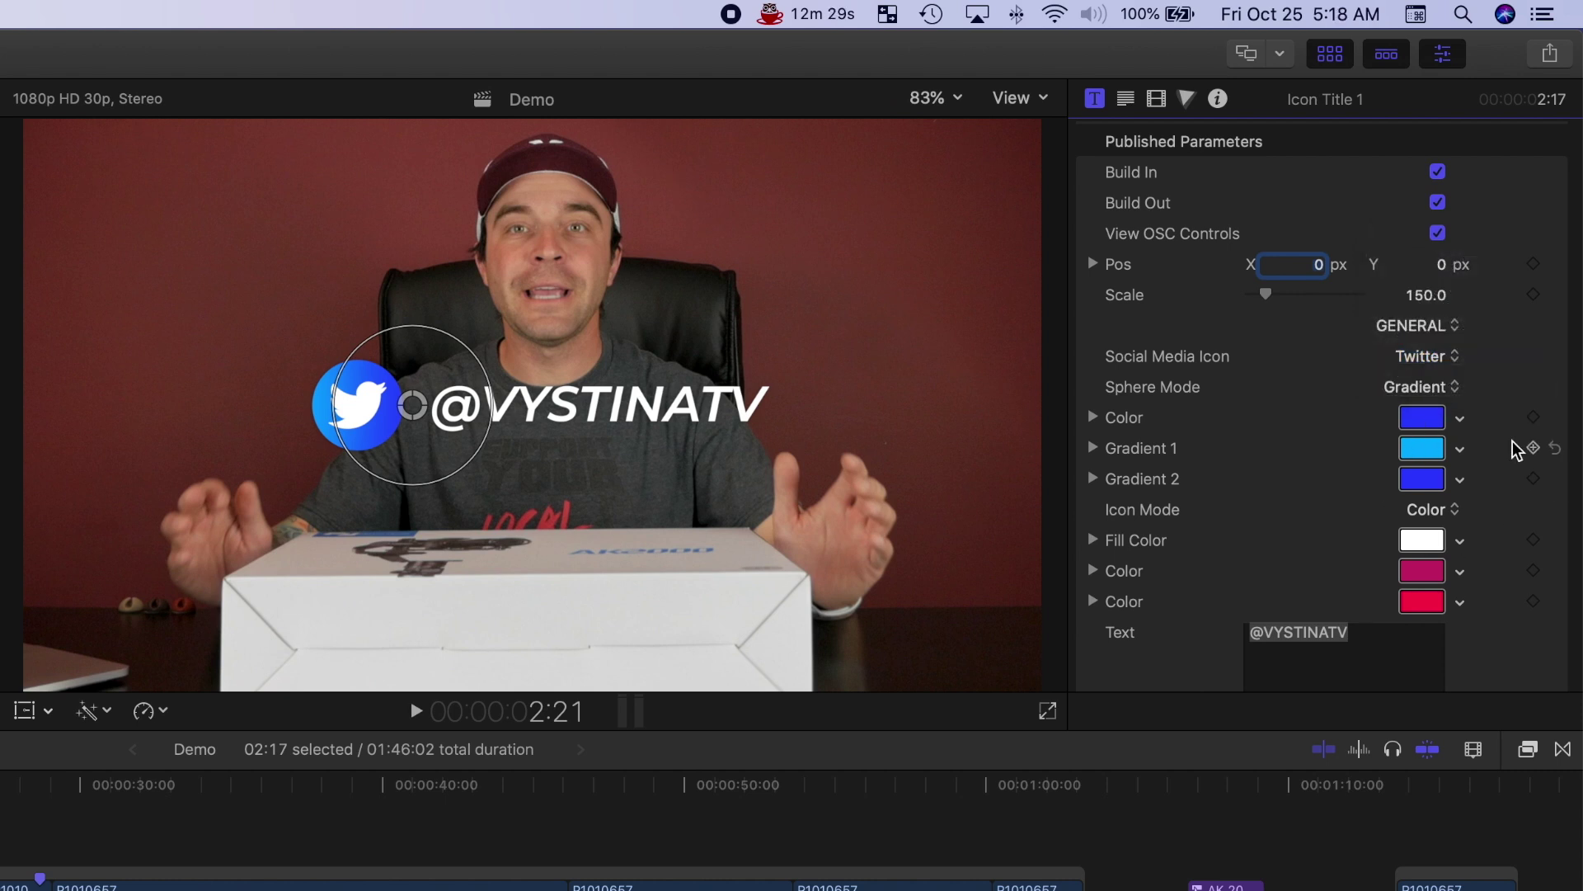
Replace the handle text with the creator's own Twitter handle and move the title to the upper-left corner.
scroll(1393, 520, "down", 3)
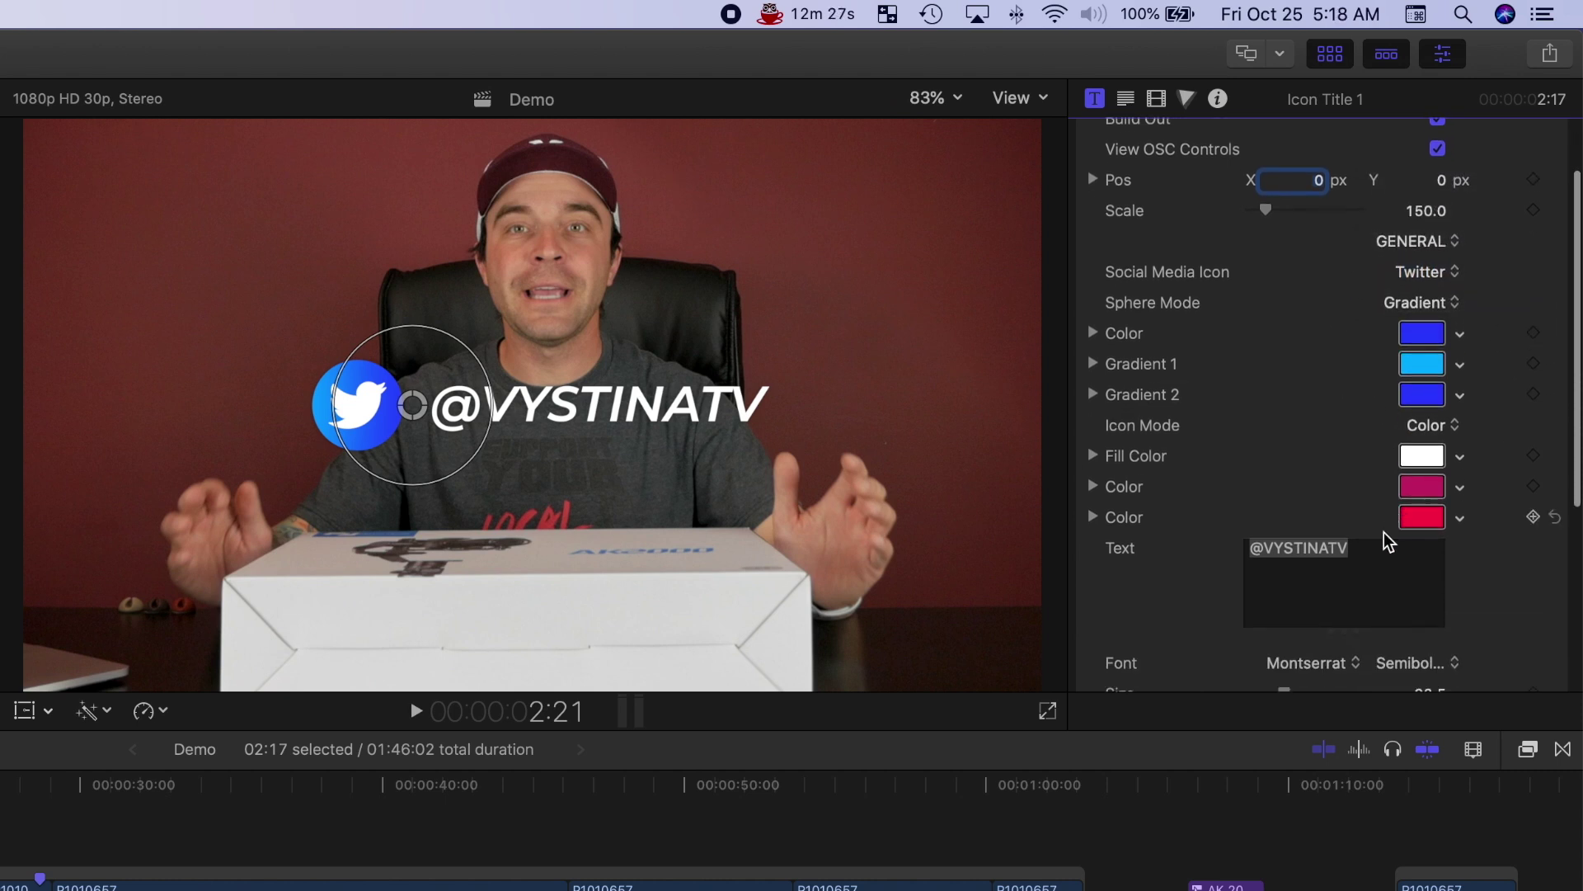
left_click_drag(1368, 561, 1253, 549)
type("@YT_Serge_M")
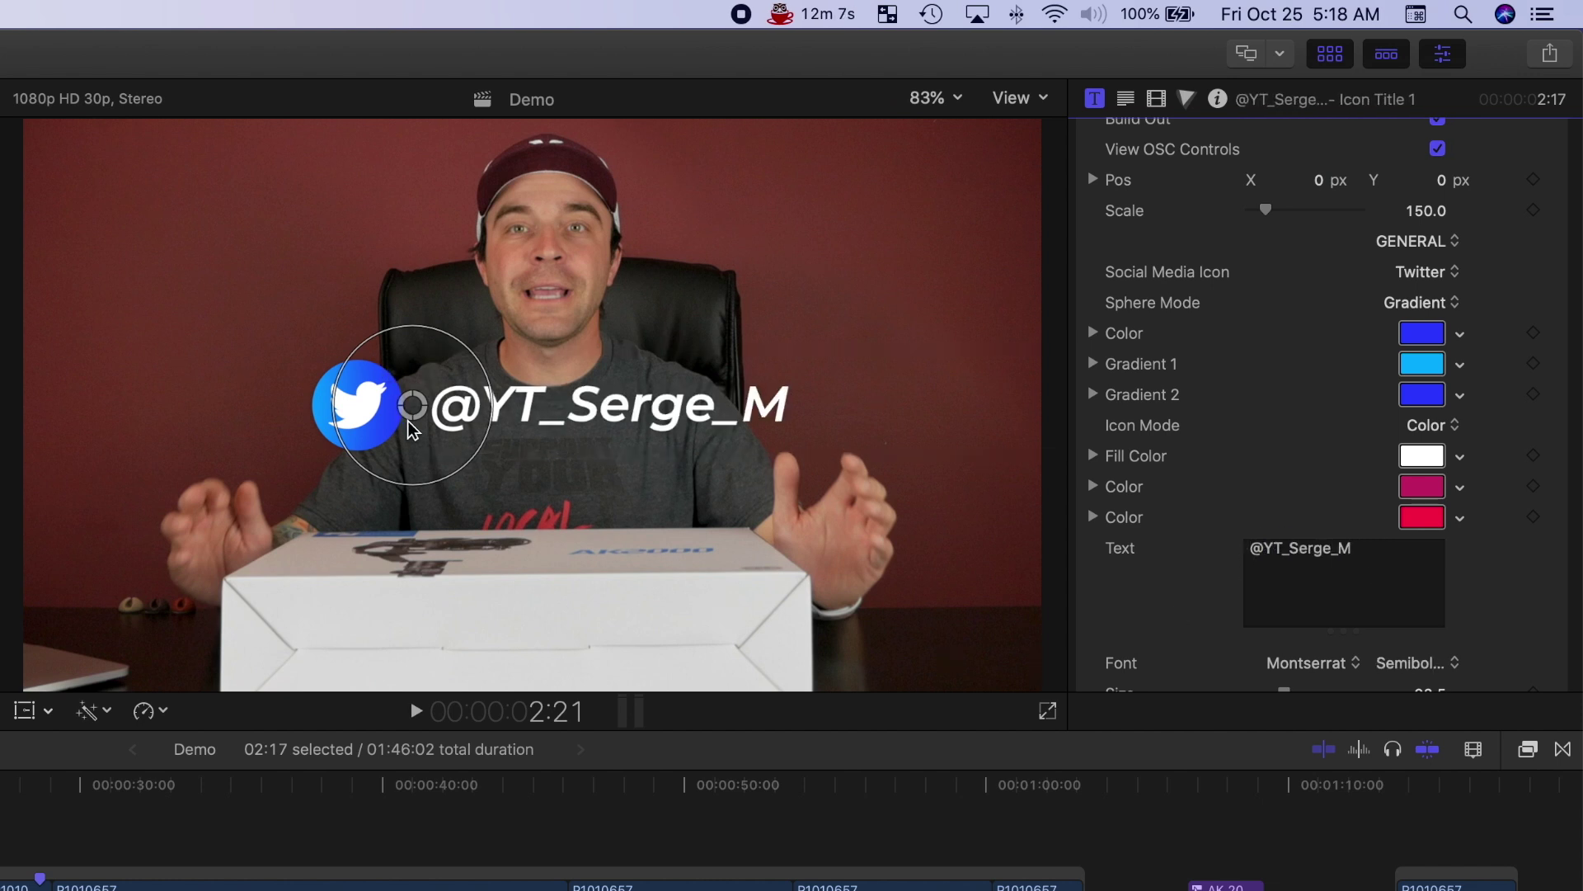
left_click_drag(410, 409, 136, 179)
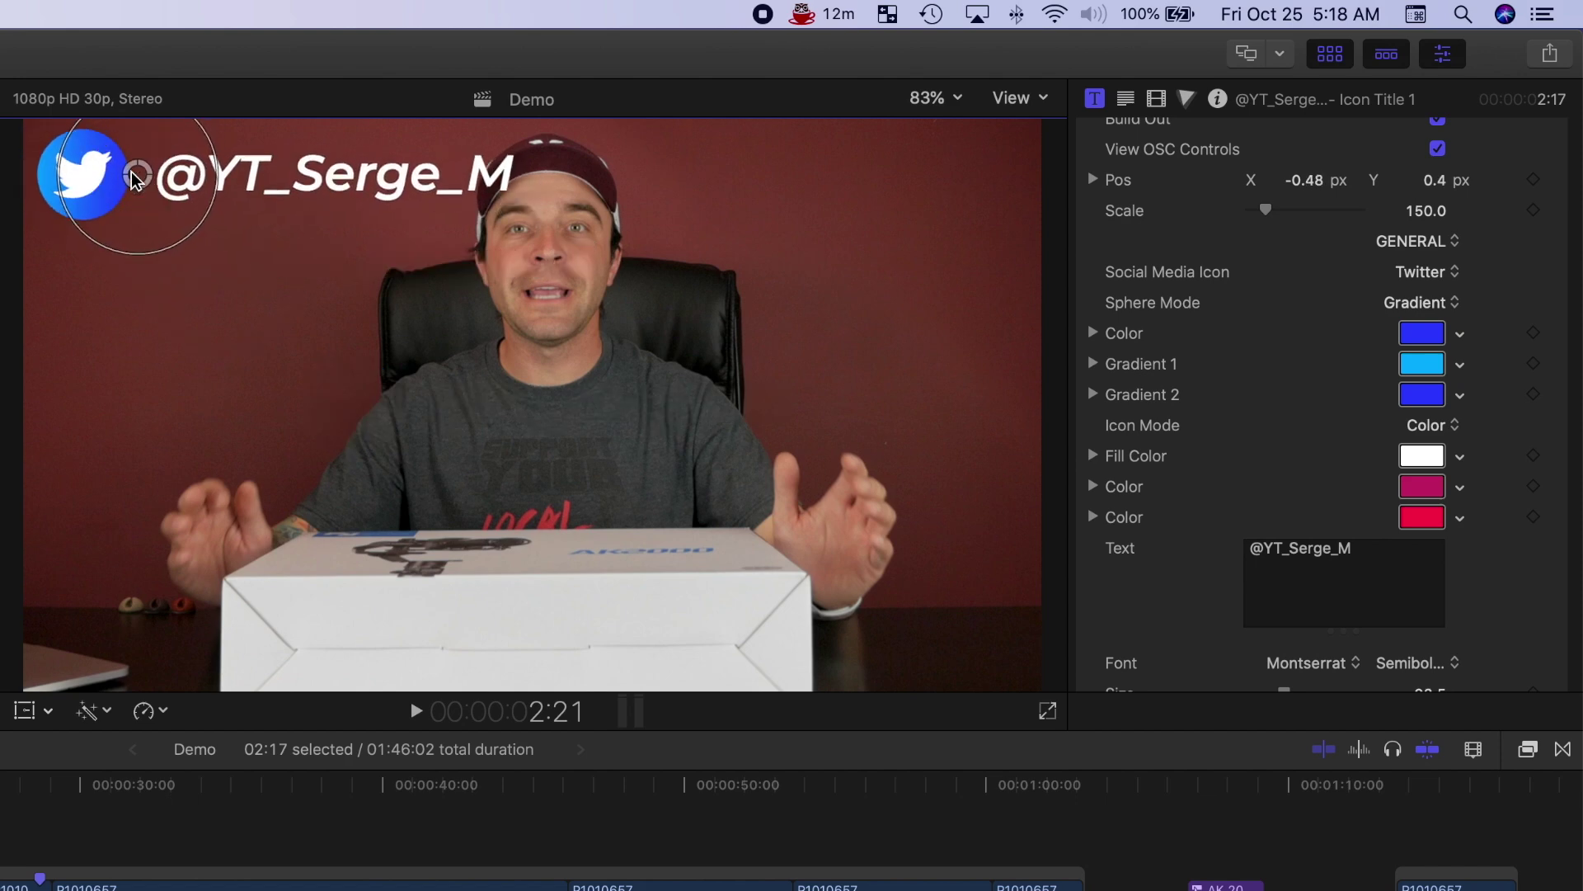
key("/")
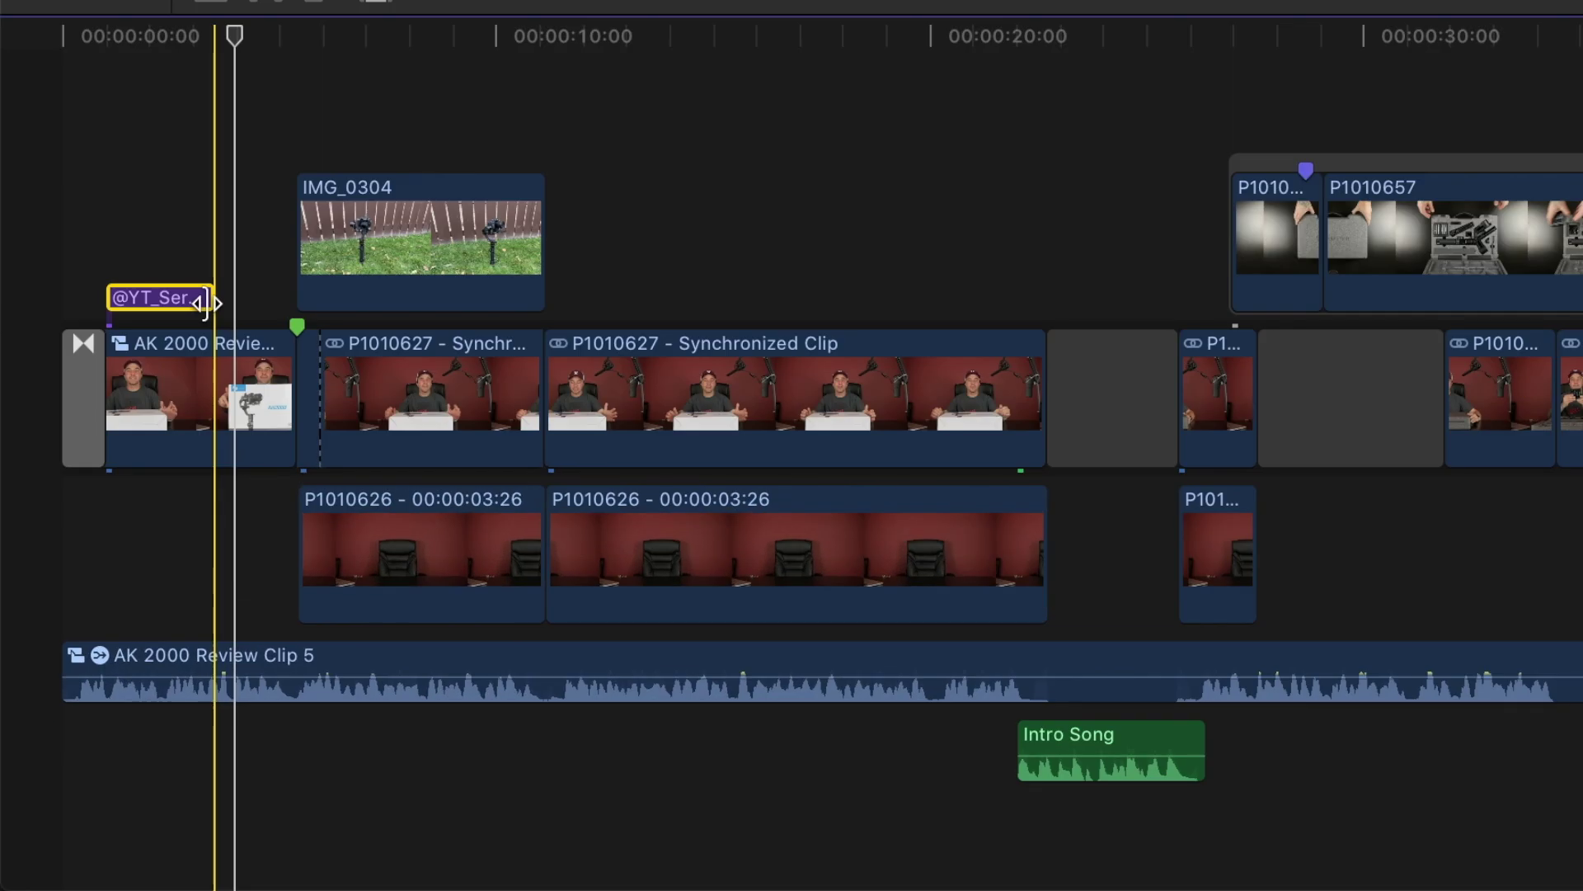
Lengthen the Twitter handle title to 3:20, play it back, then set the playhead further ahead.
left_click_drag(95, 625, 109, 626)
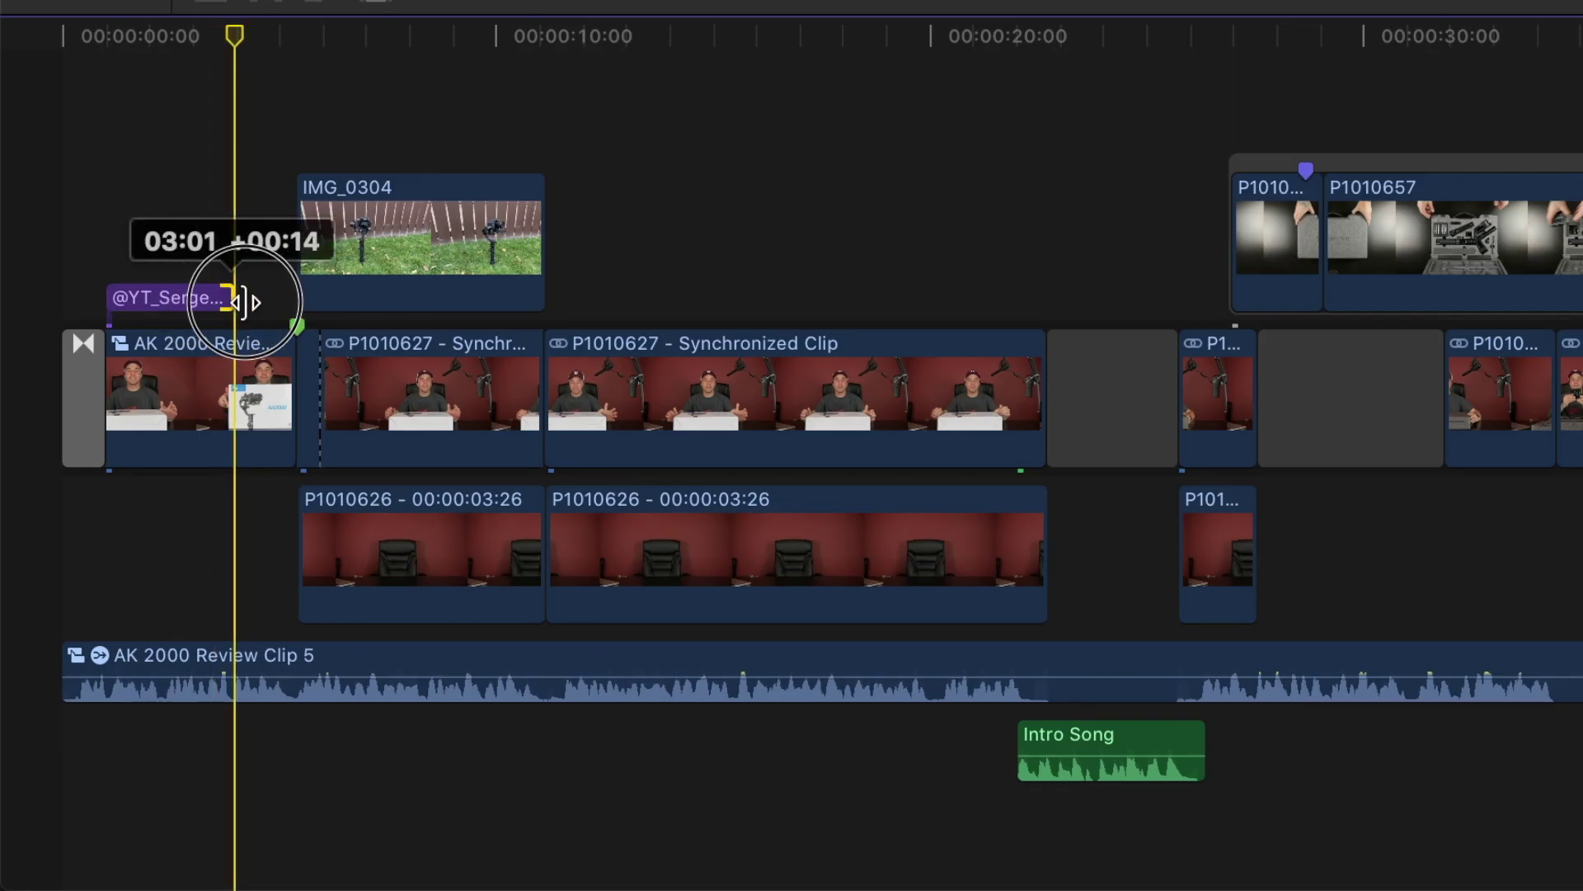
left_click_drag(244, 302, 257, 298)
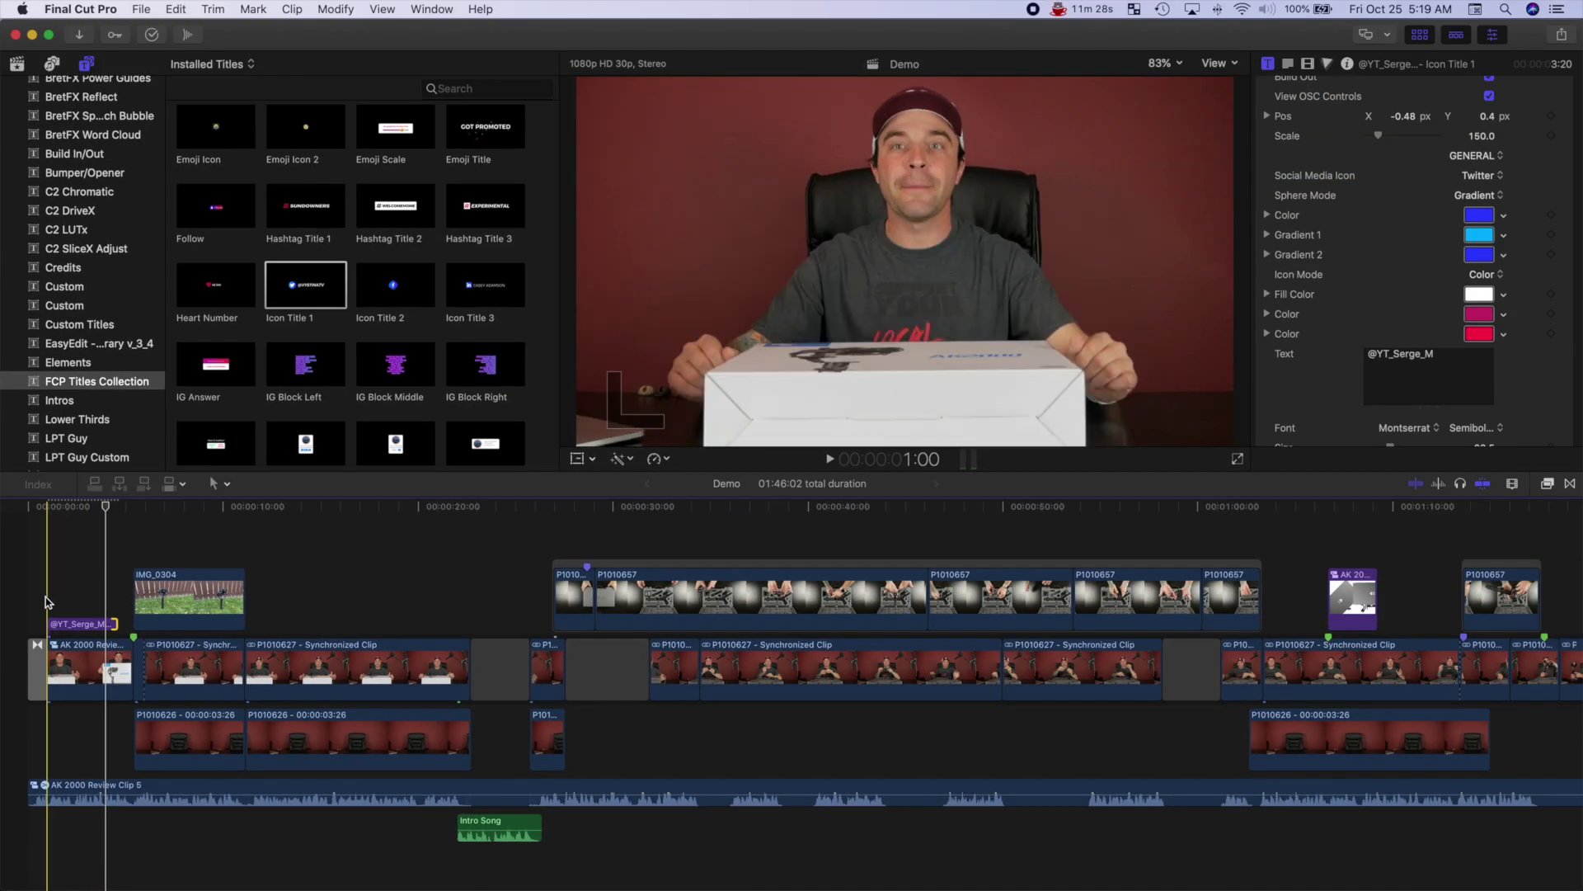
key("space")
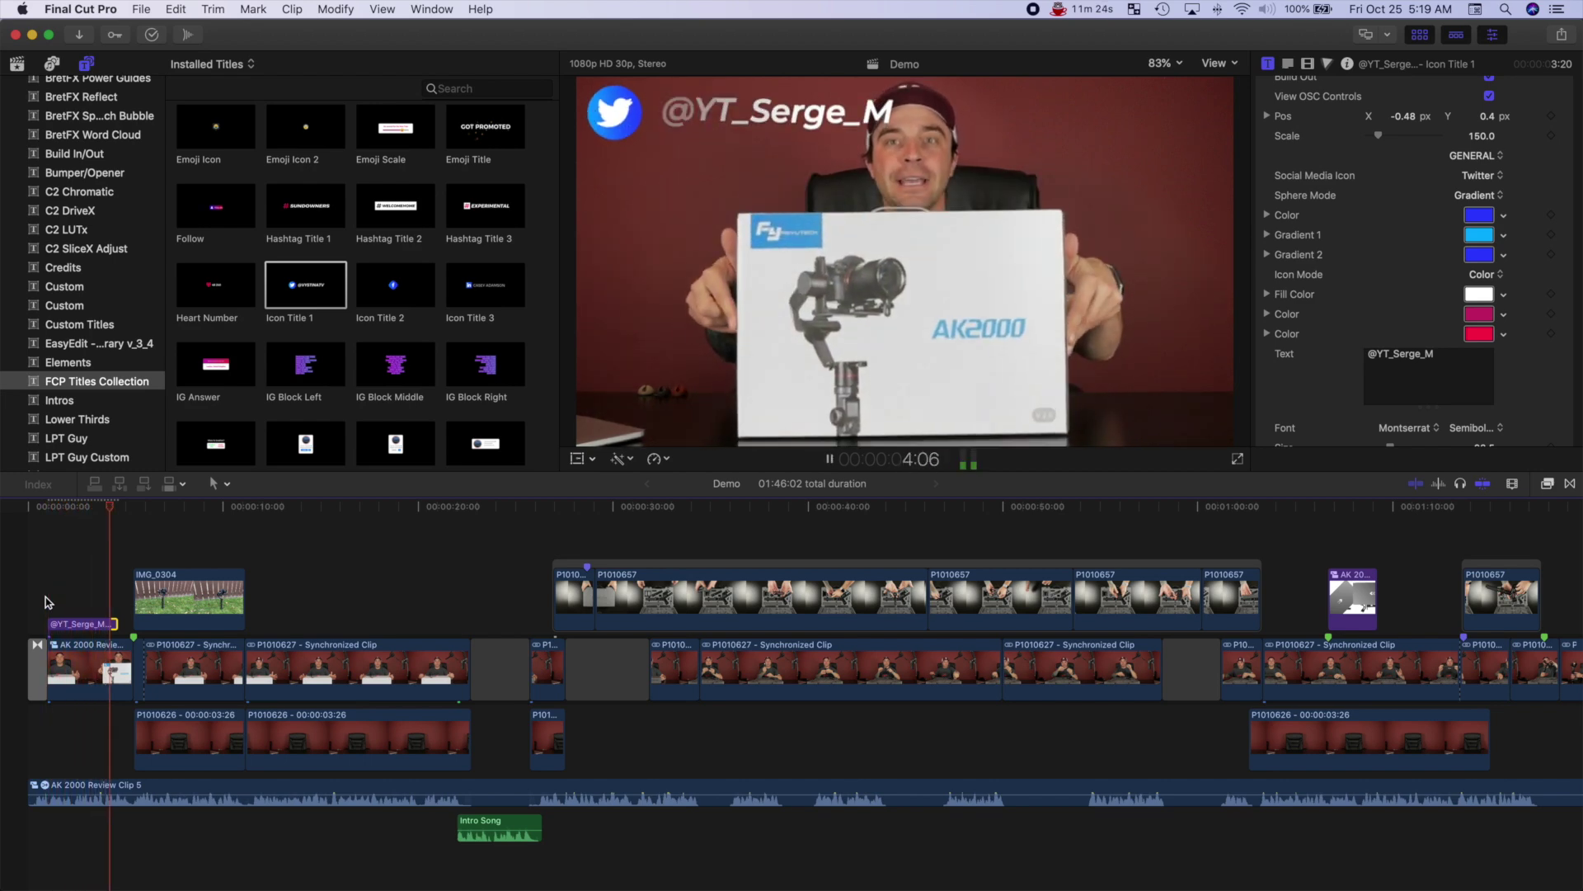
left_click(321, 532)
left_click(414, 552)
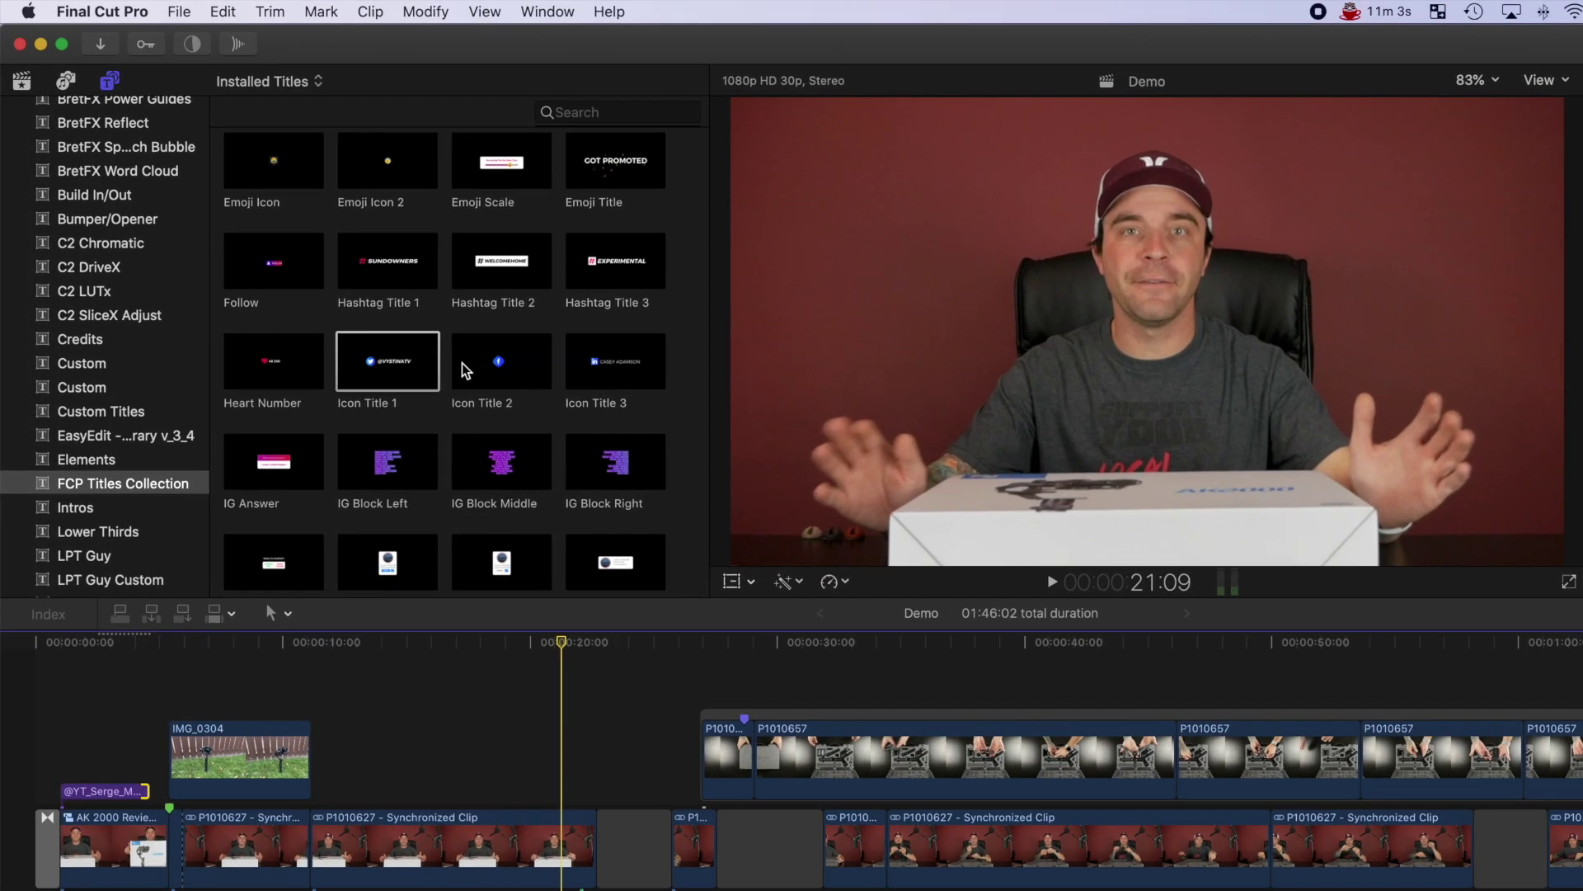
scroll(364, 288, "down", 5)
Connect Logo 2 from 15) Logo Stings at the playhead near 20 seconds and select it.
scroll(461, 363, "down", 15)
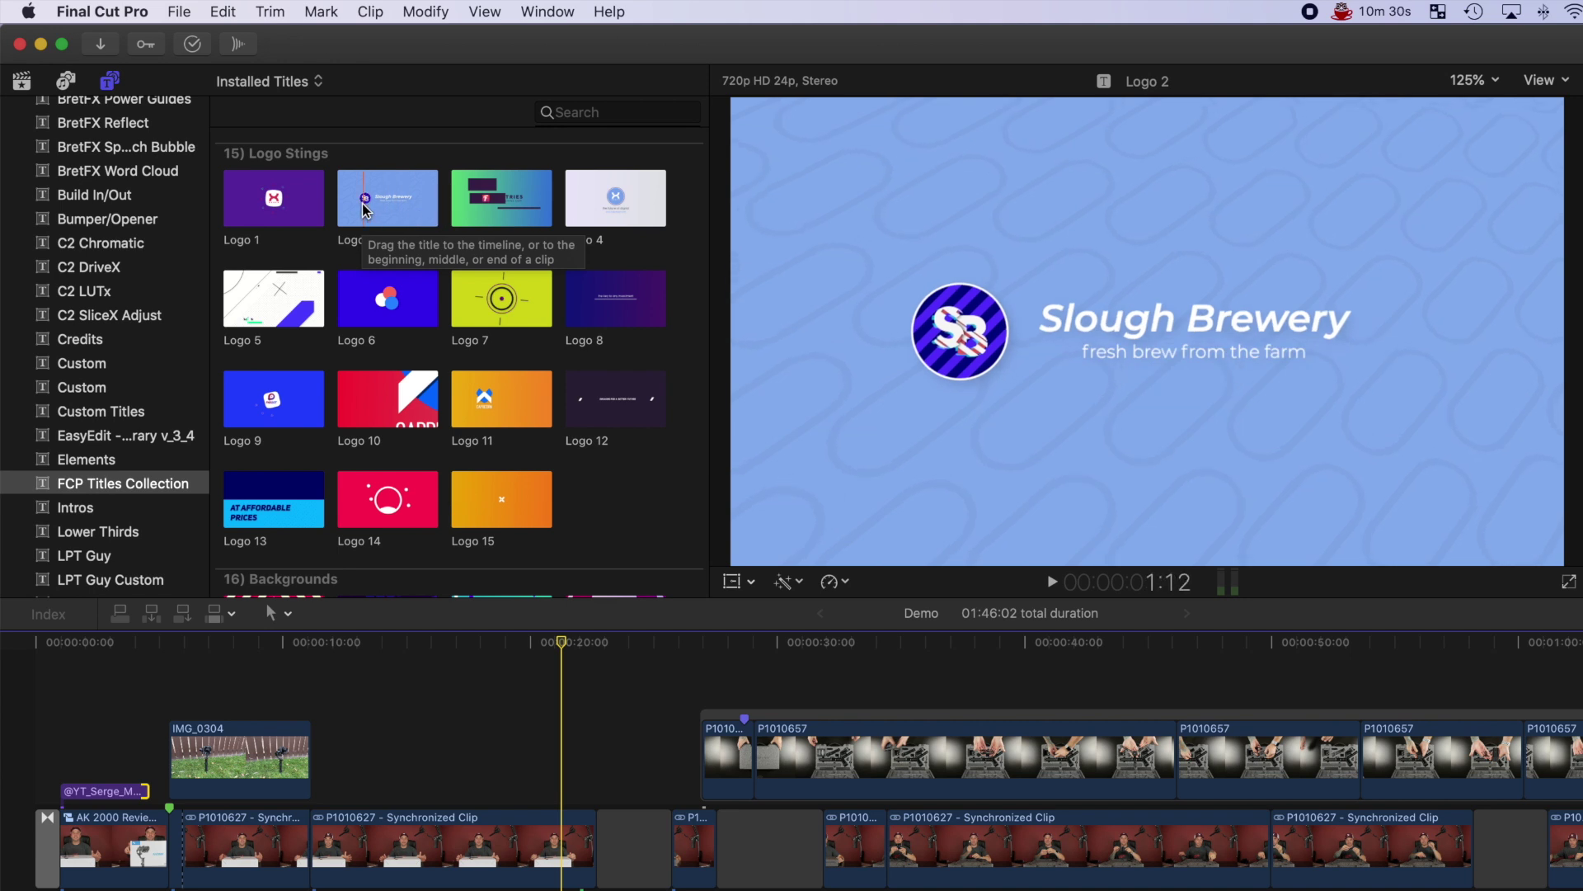
left_click(389, 209)
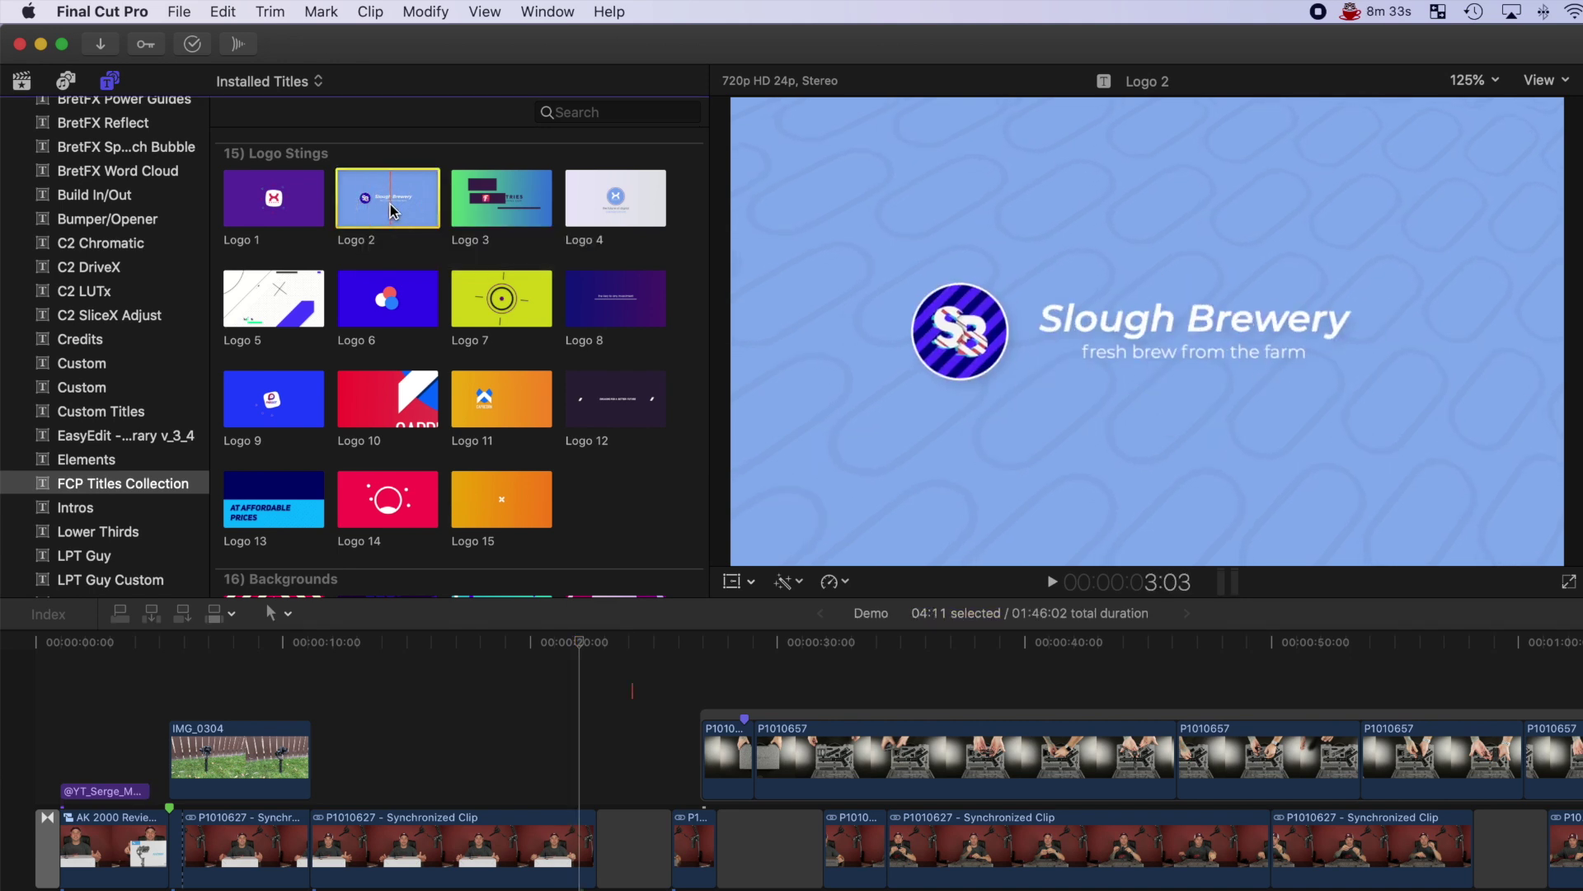
key("q")
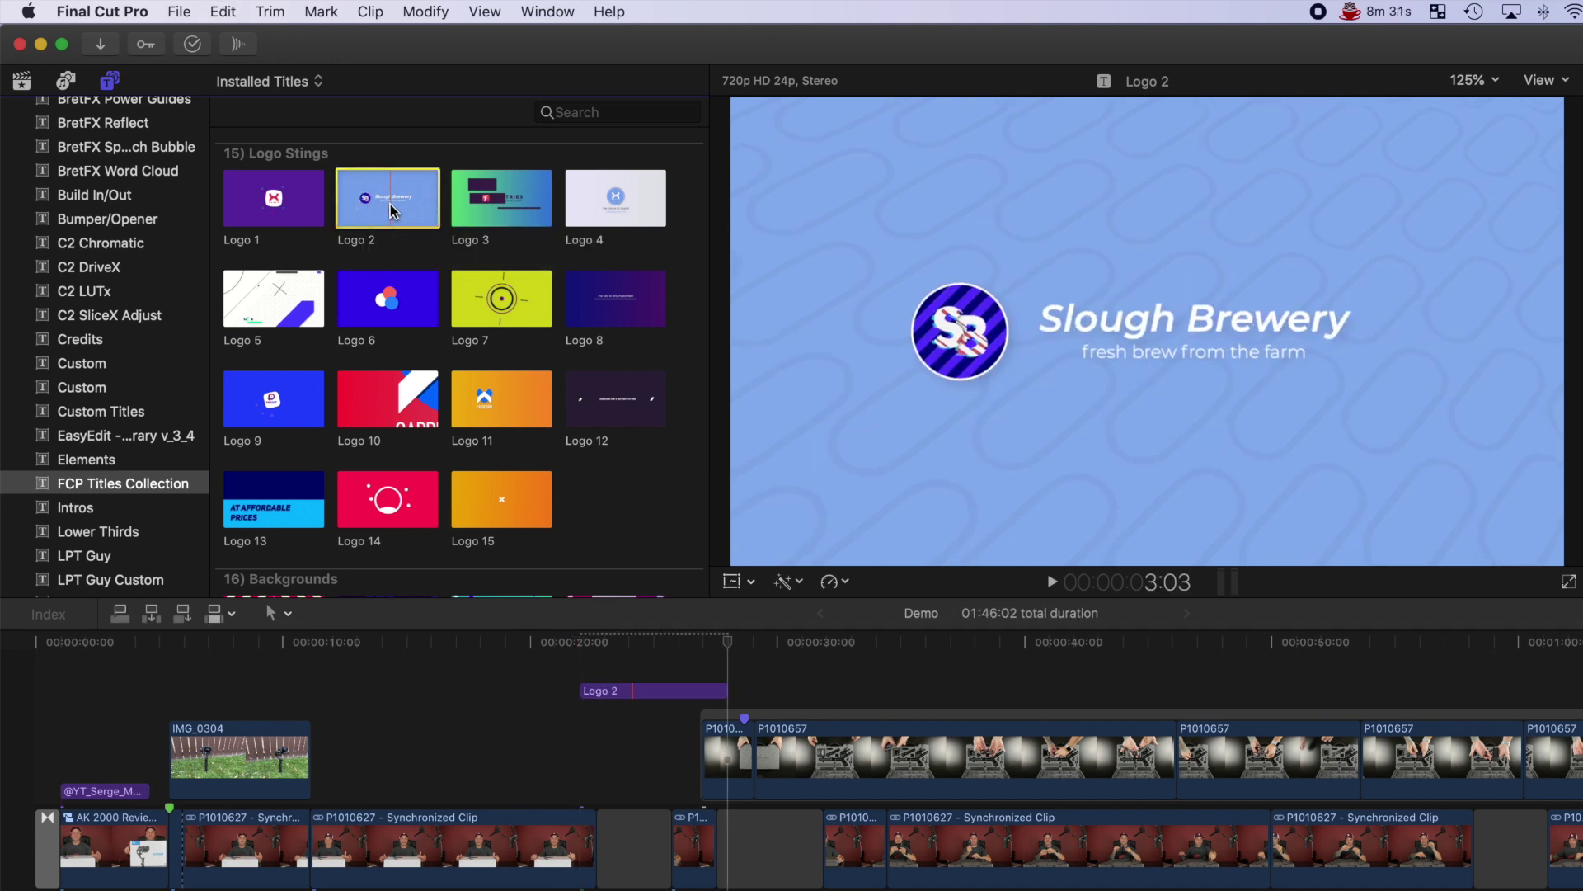
left_click(634, 697)
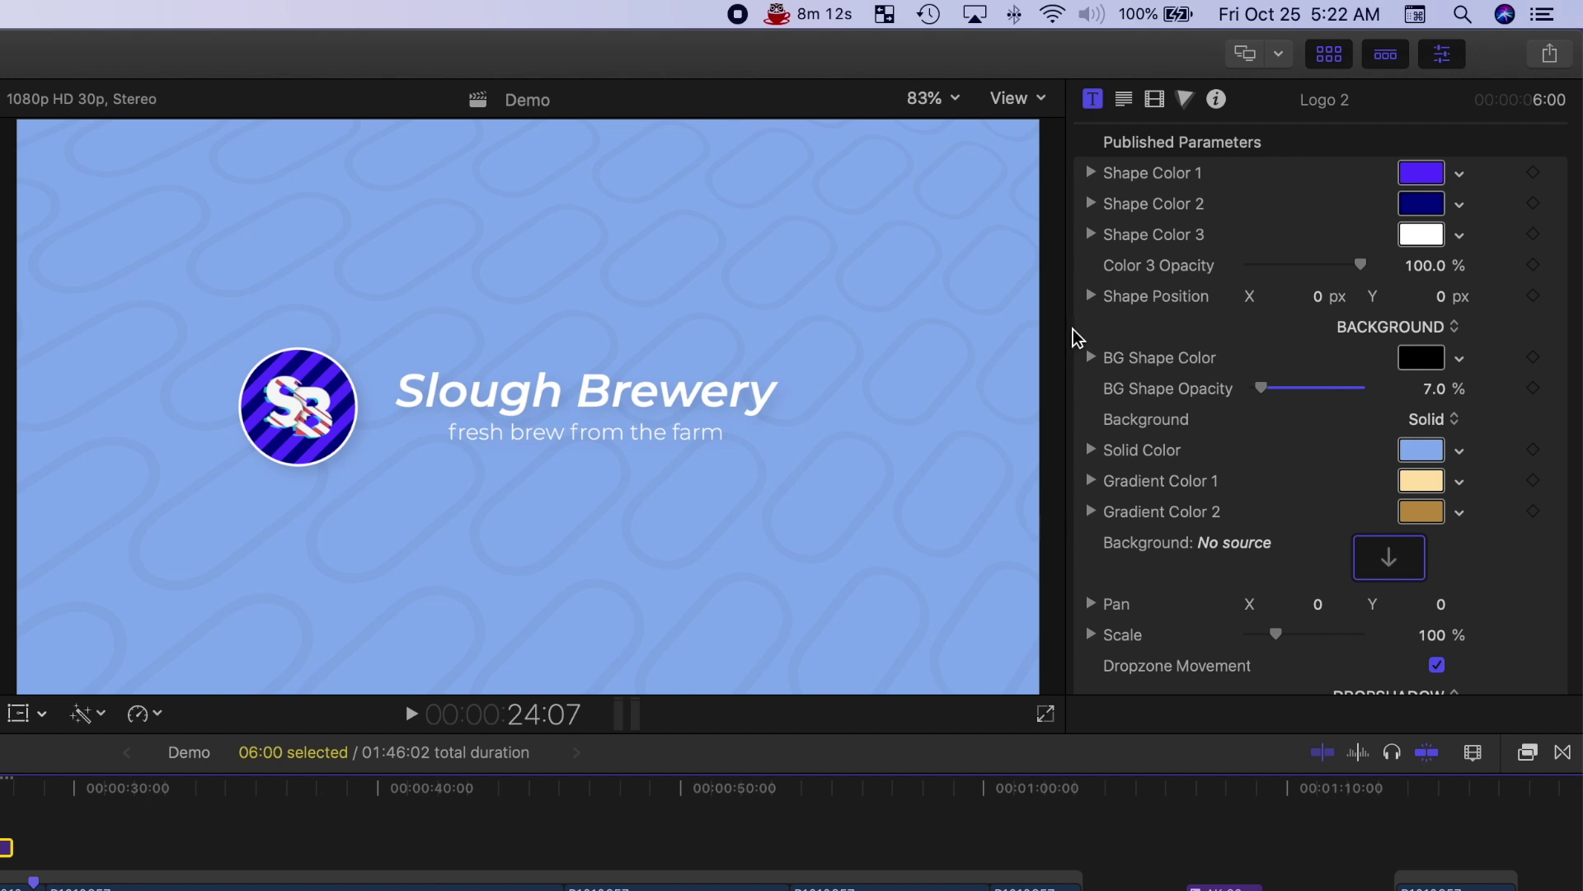
Swap the Logo 2 sting's logo for the white 1913 MEDIA image from the library.
scroll(1073, 334, "down", 15)
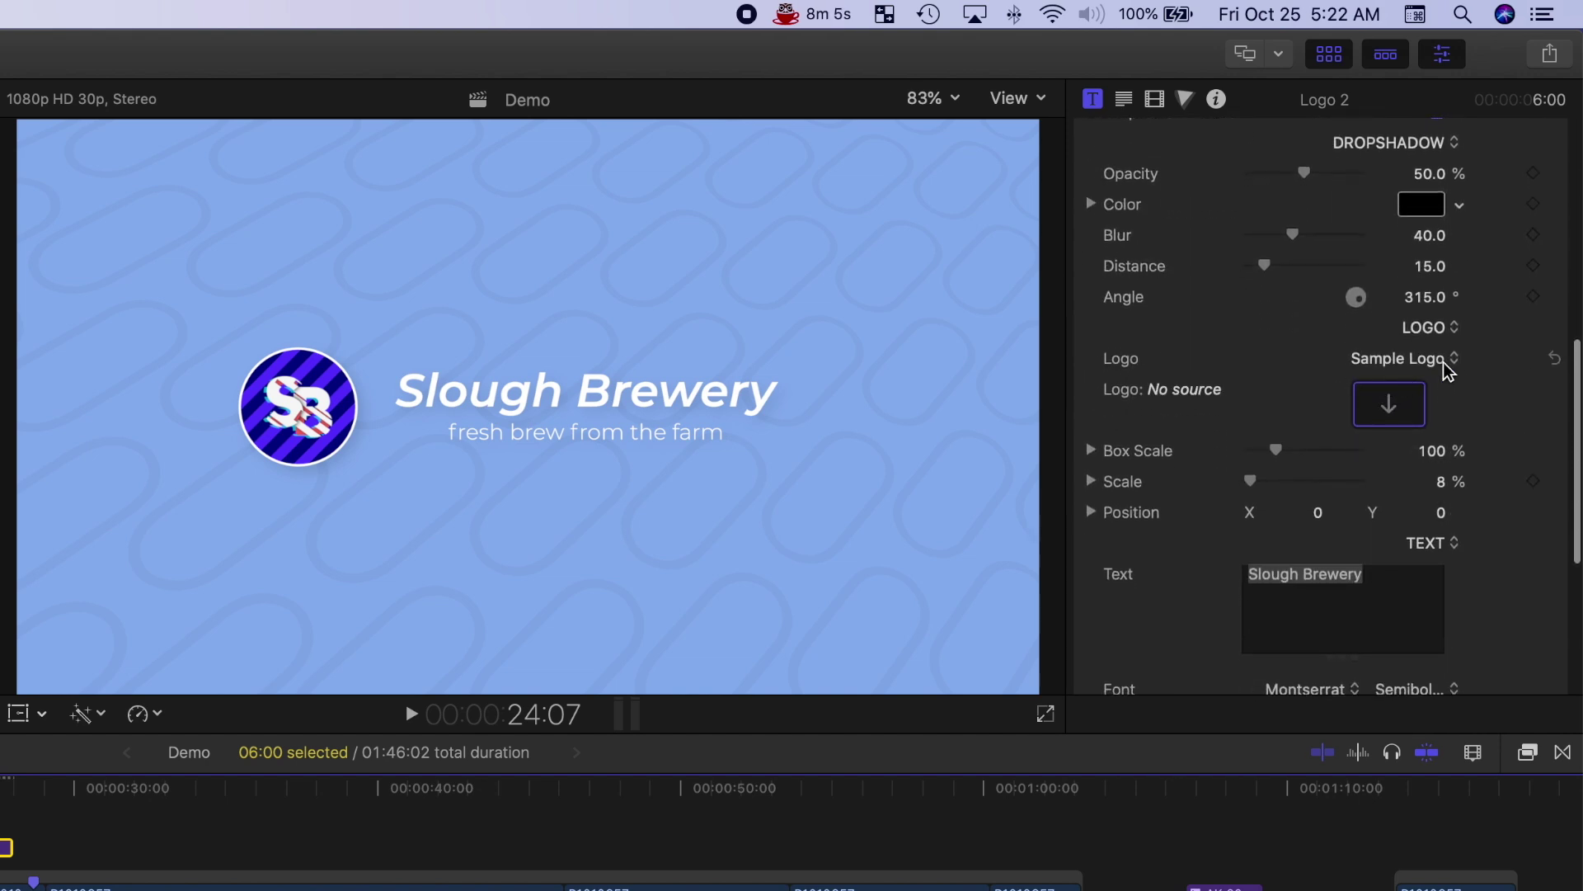
left_click(1453, 363)
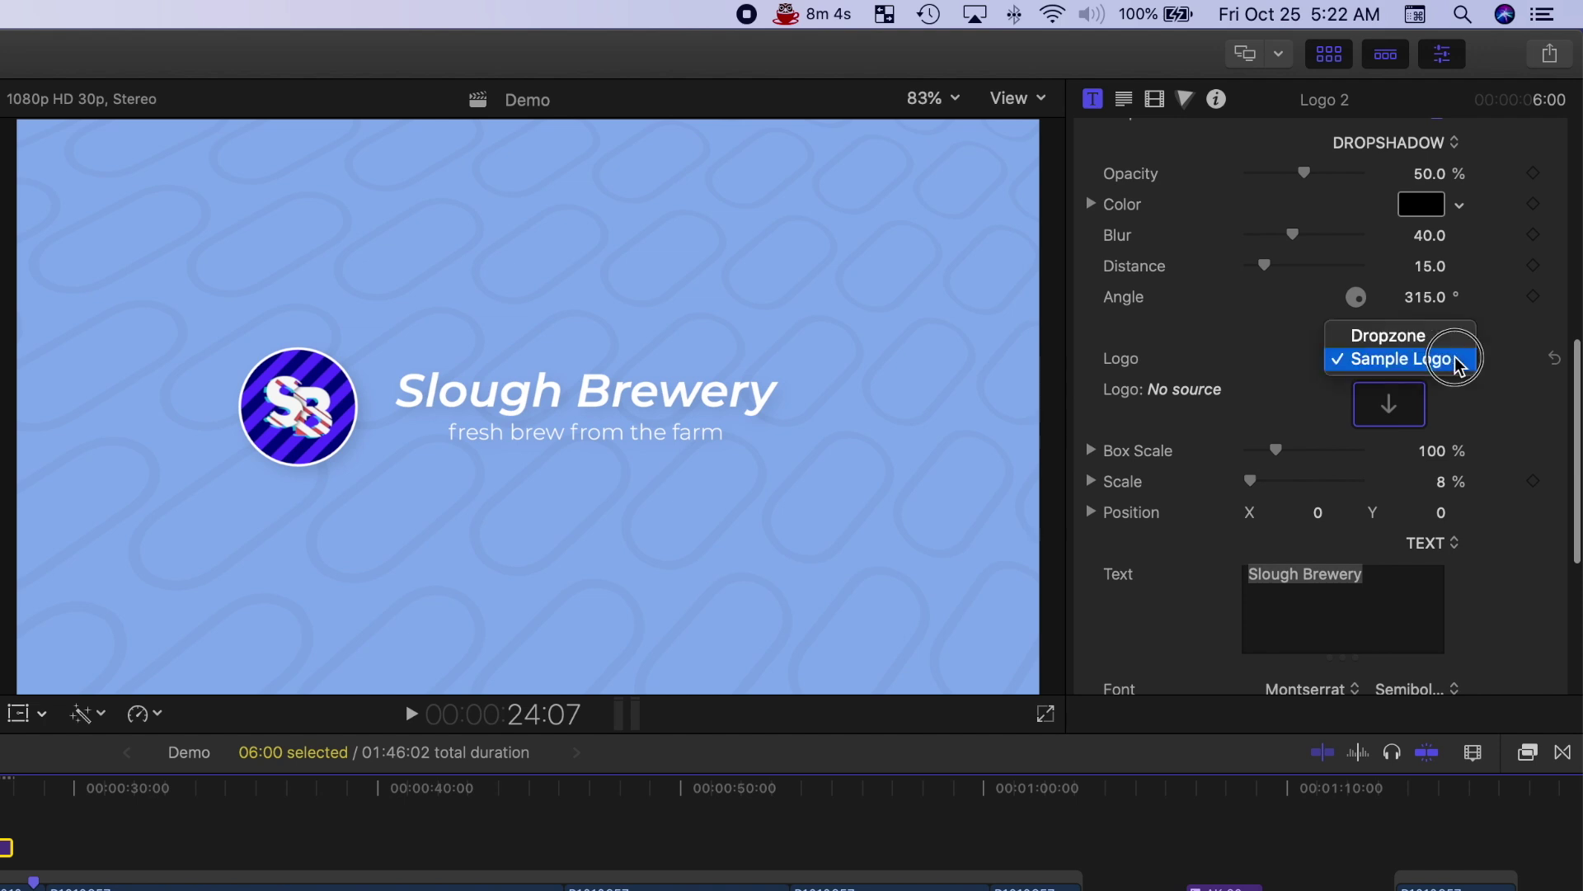
left_click(1439, 335)
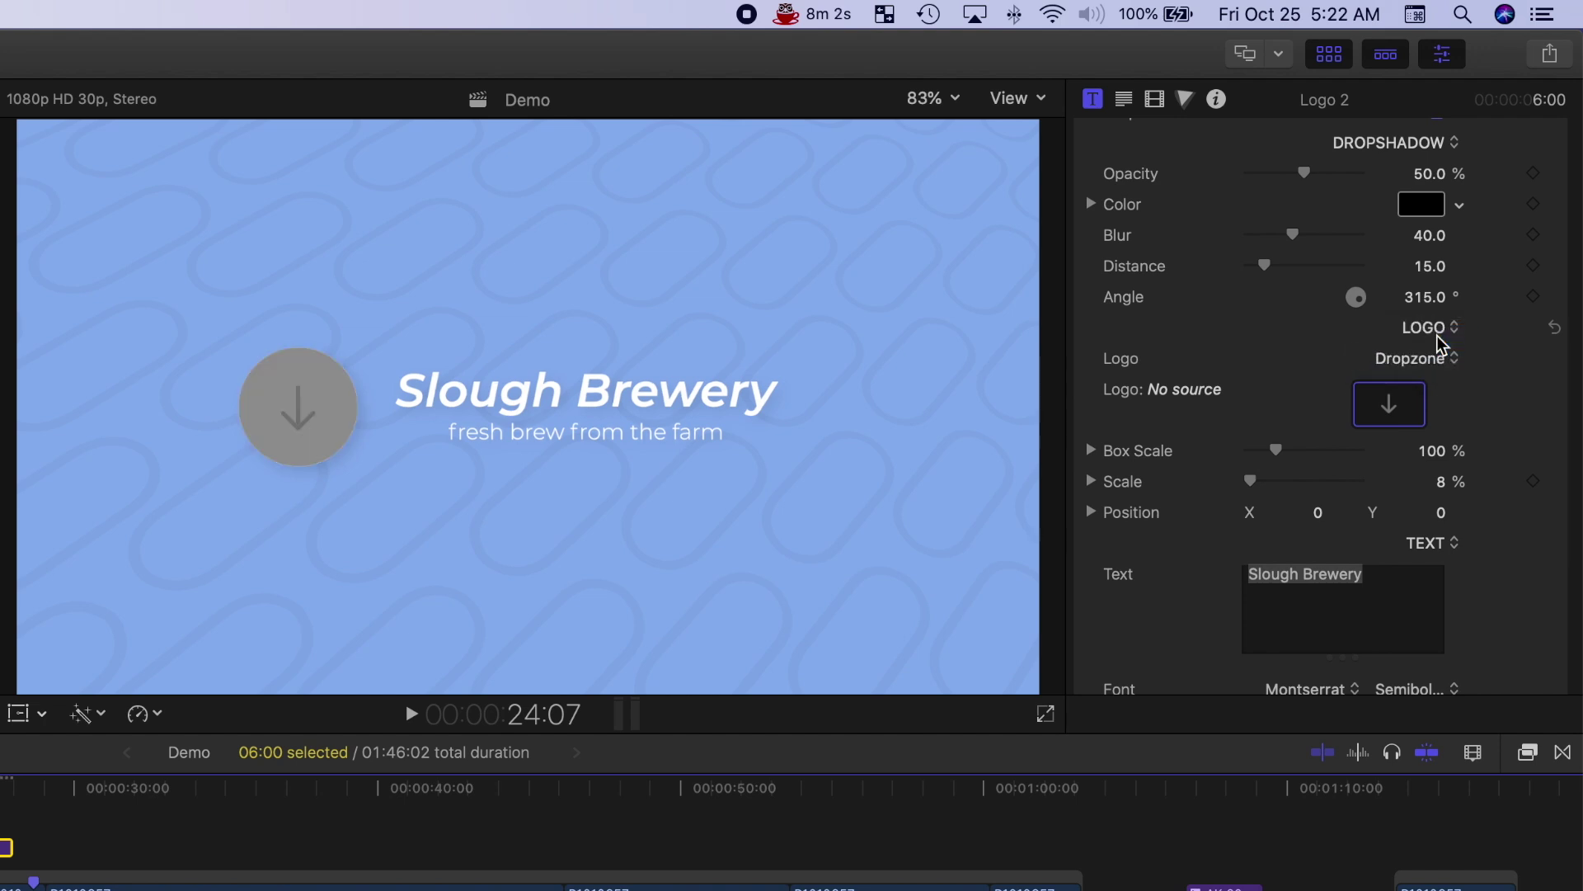
left_click(1390, 404)
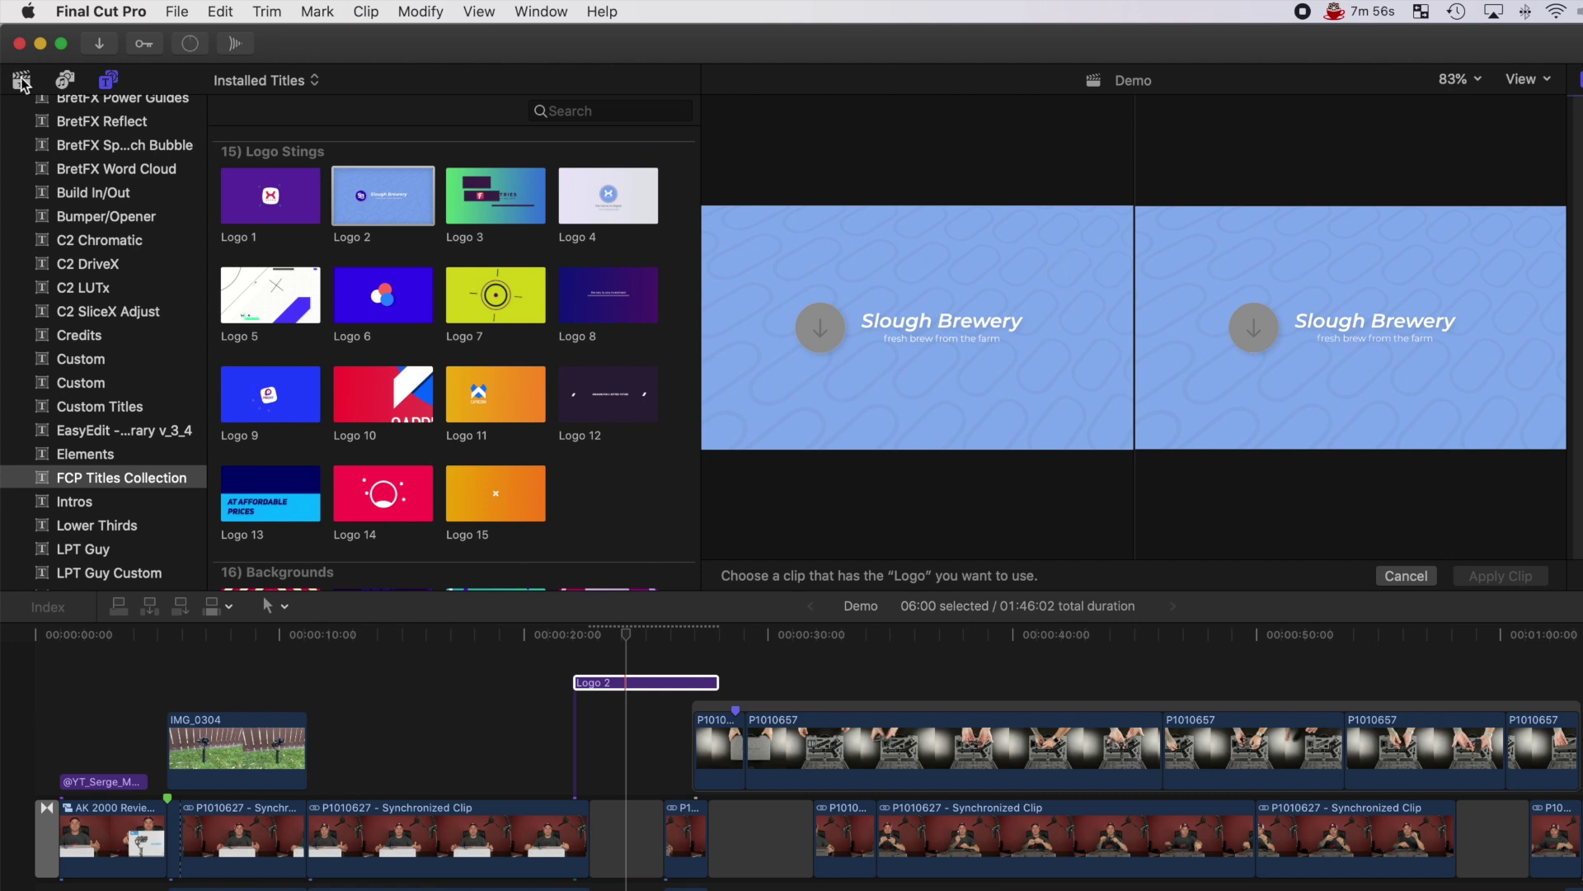
left_click(21, 81)
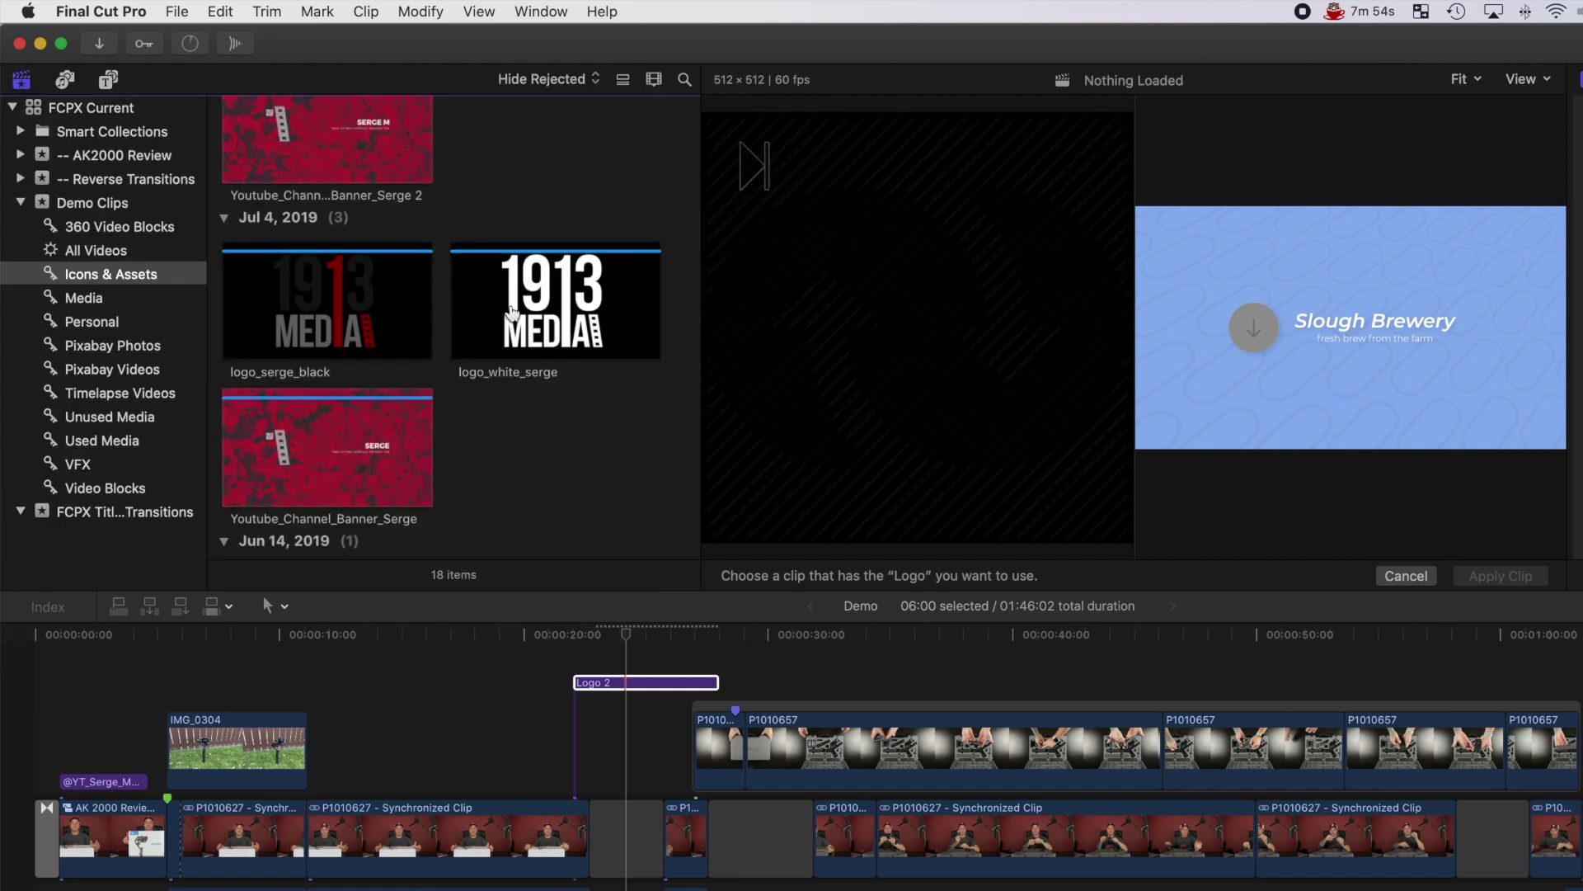
left_click(511, 312)
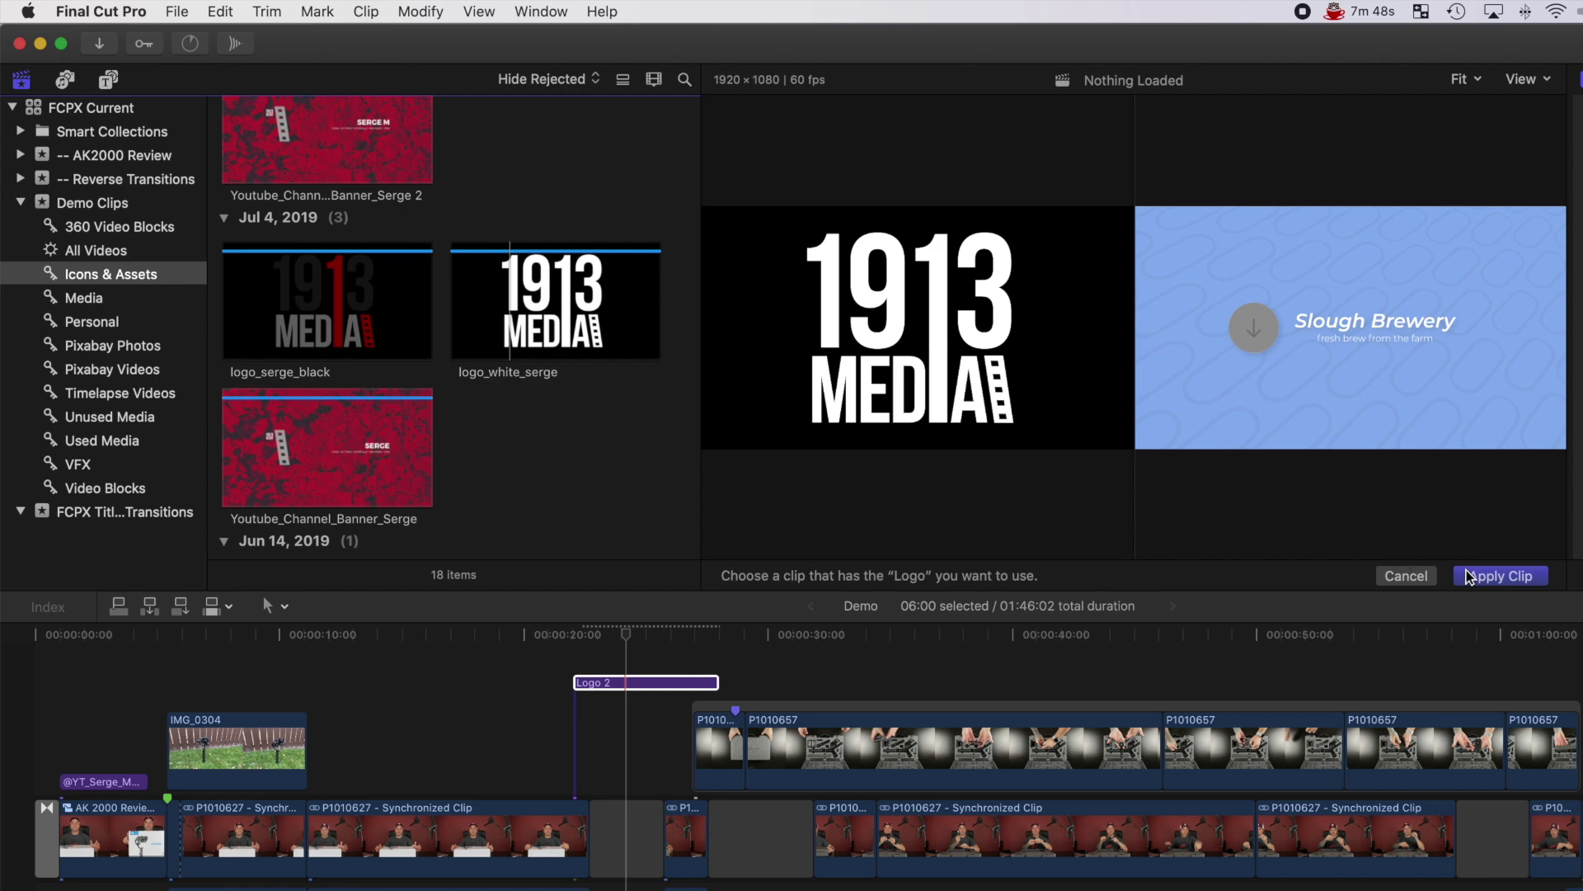
left_click(1497, 575)
Replace the name text with the creator's name and the subtitle with 'Make better Videos'.
scroll(1320, 371, "down", 2)
left_click_drag(1353, 466, 1270, 466)
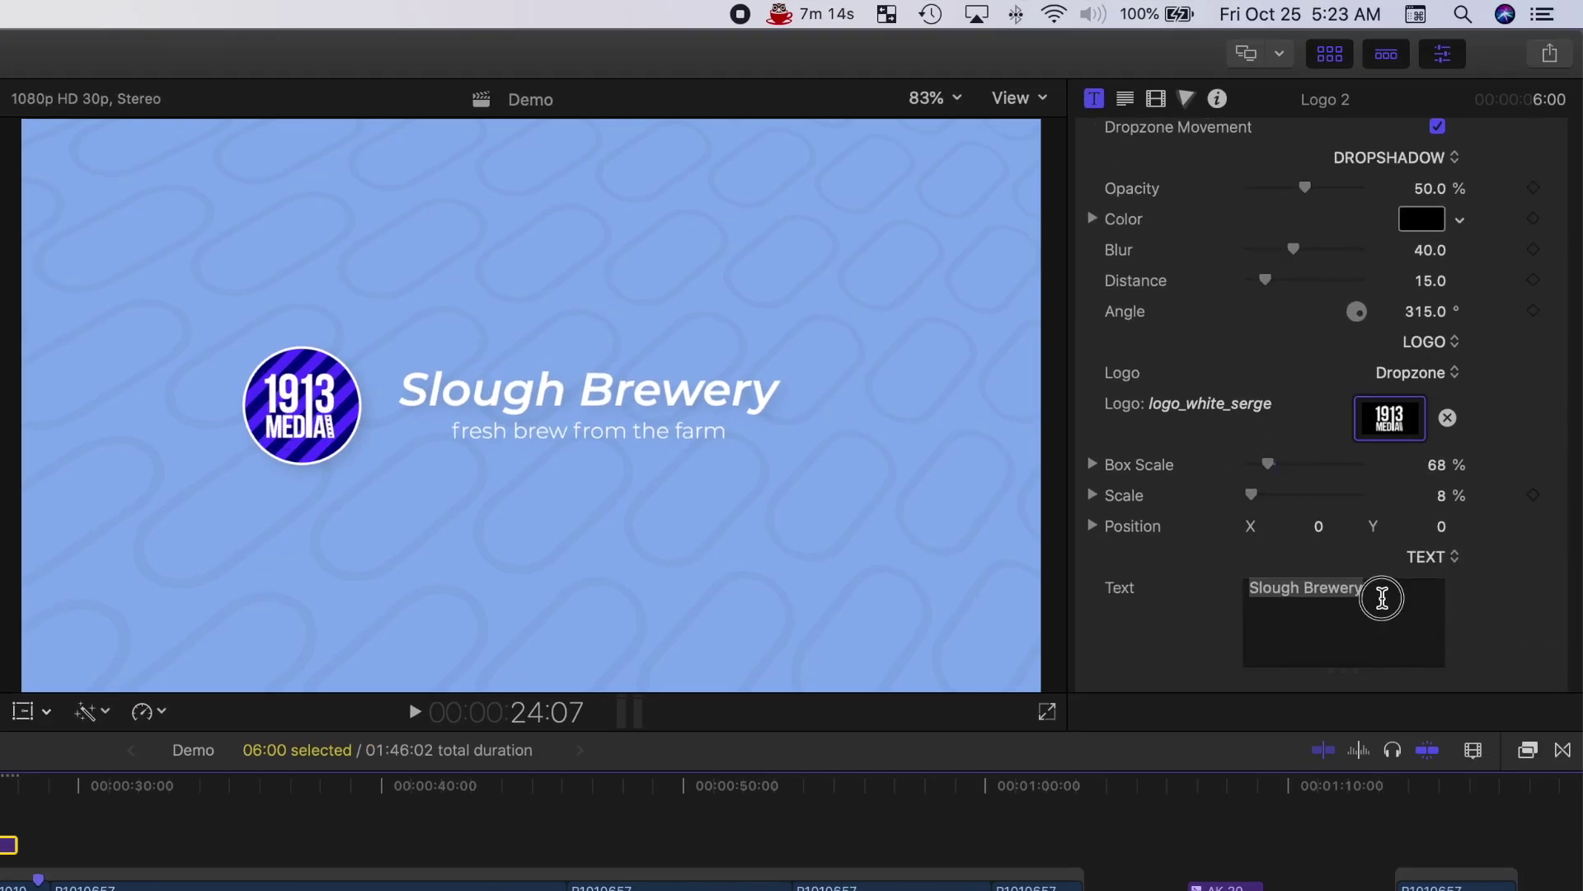
left_click(1382, 597)
type("Serge M")
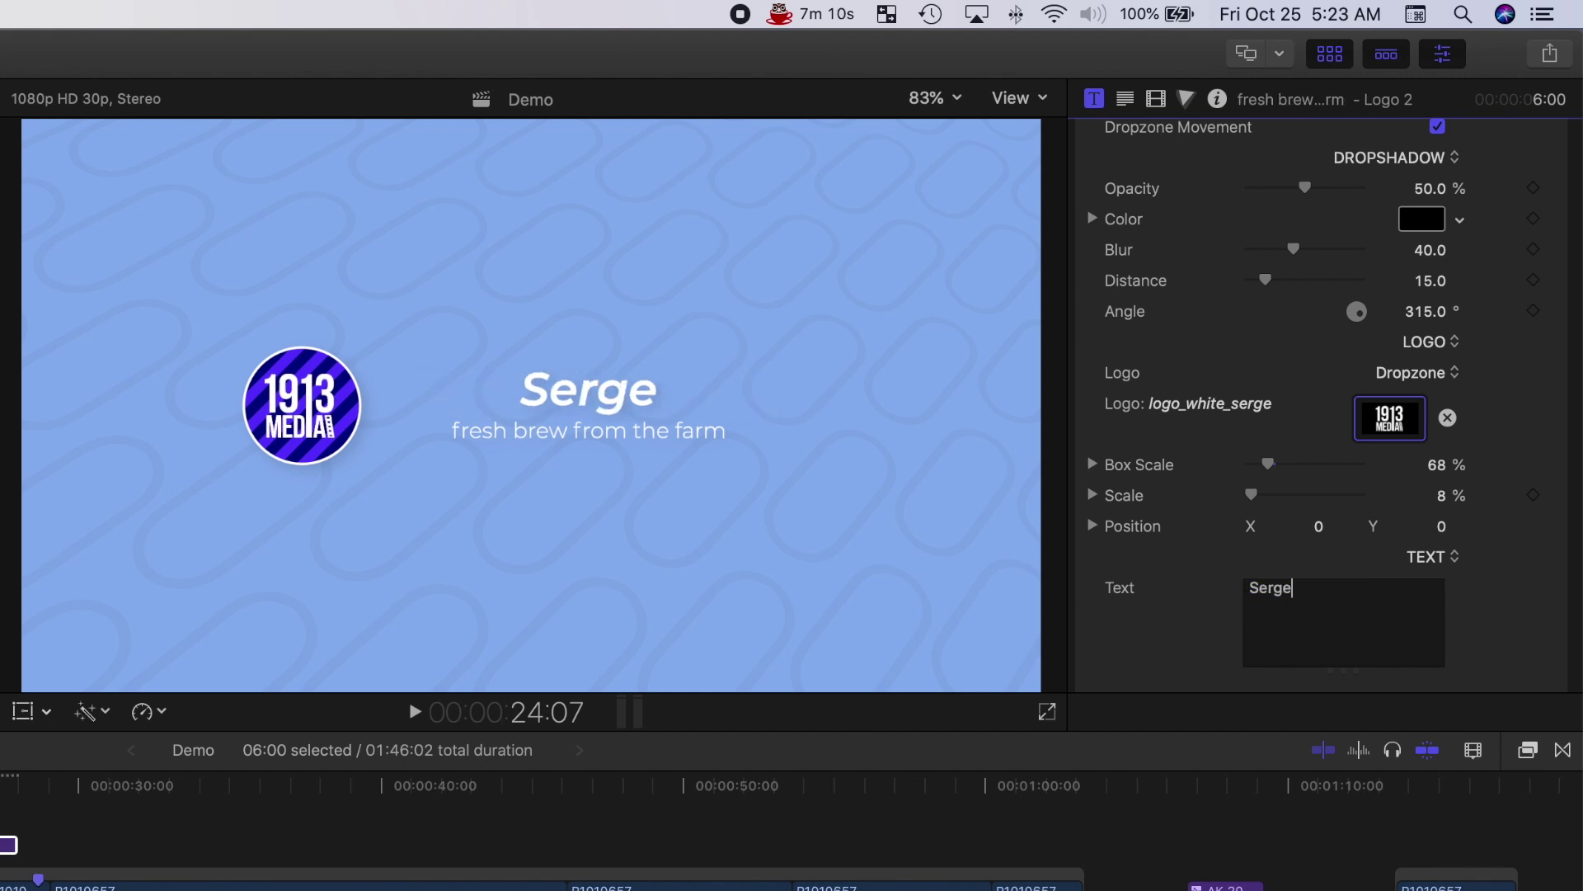
scroll(1402, 577, "down", 3)
left_click(1432, 640)
key("super+a")
type("Make better Videos")
Enlarge the title text size from 104 to 119.
left_click(1286, 559)
left_click_drag(1286, 559, 1293, 555)
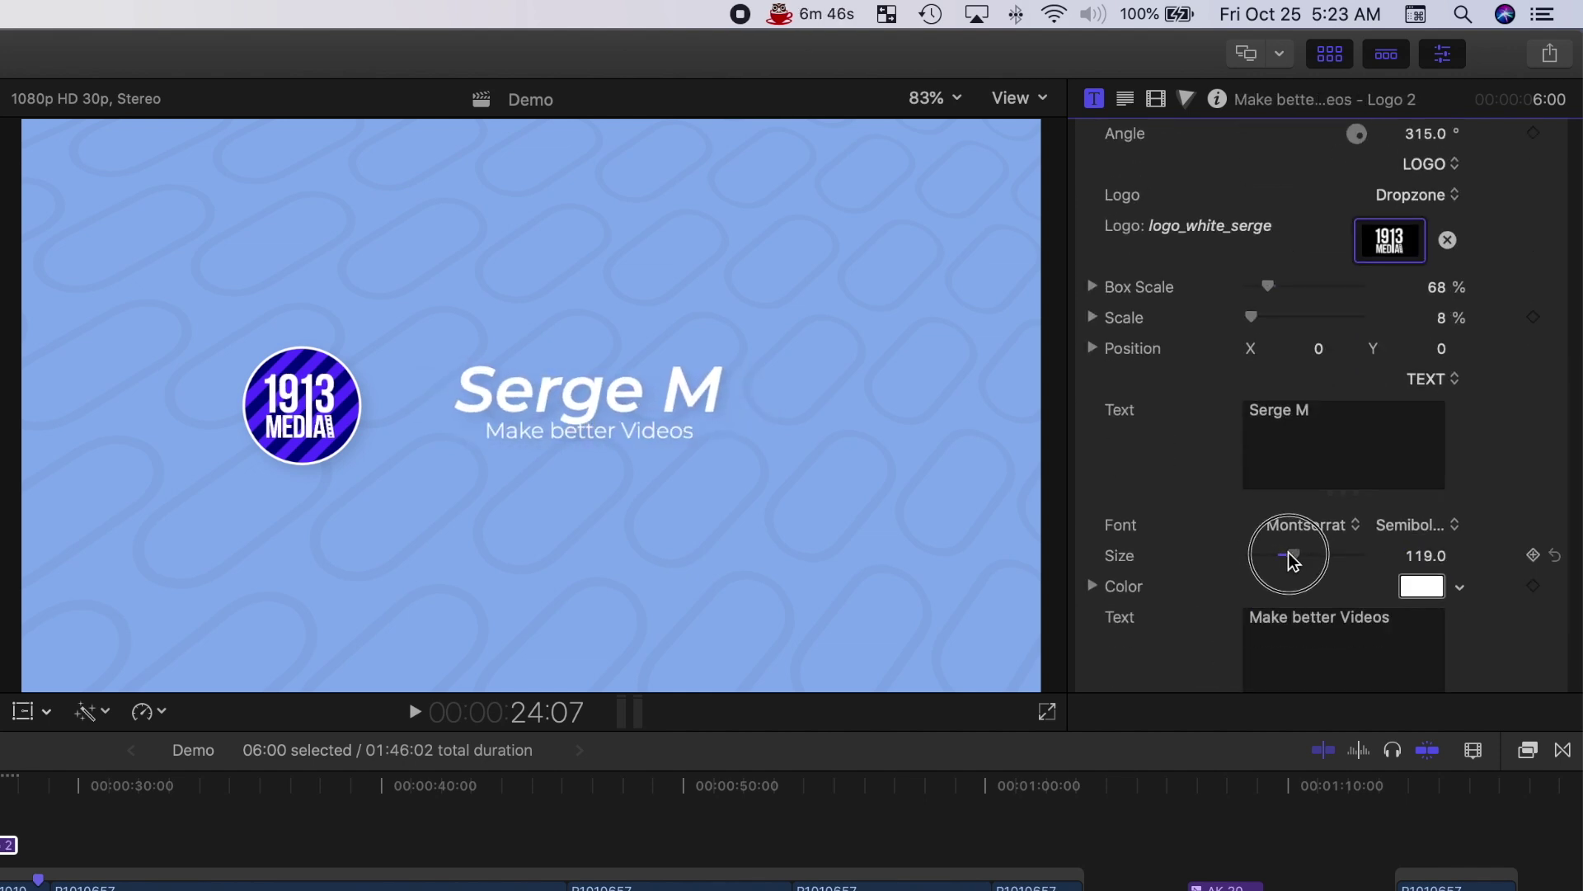
scroll(1237, 552, "down", 1)
left_click_drag(578, 437, 579, 445)
left_click(1124, 99)
left_click(1093, 99)
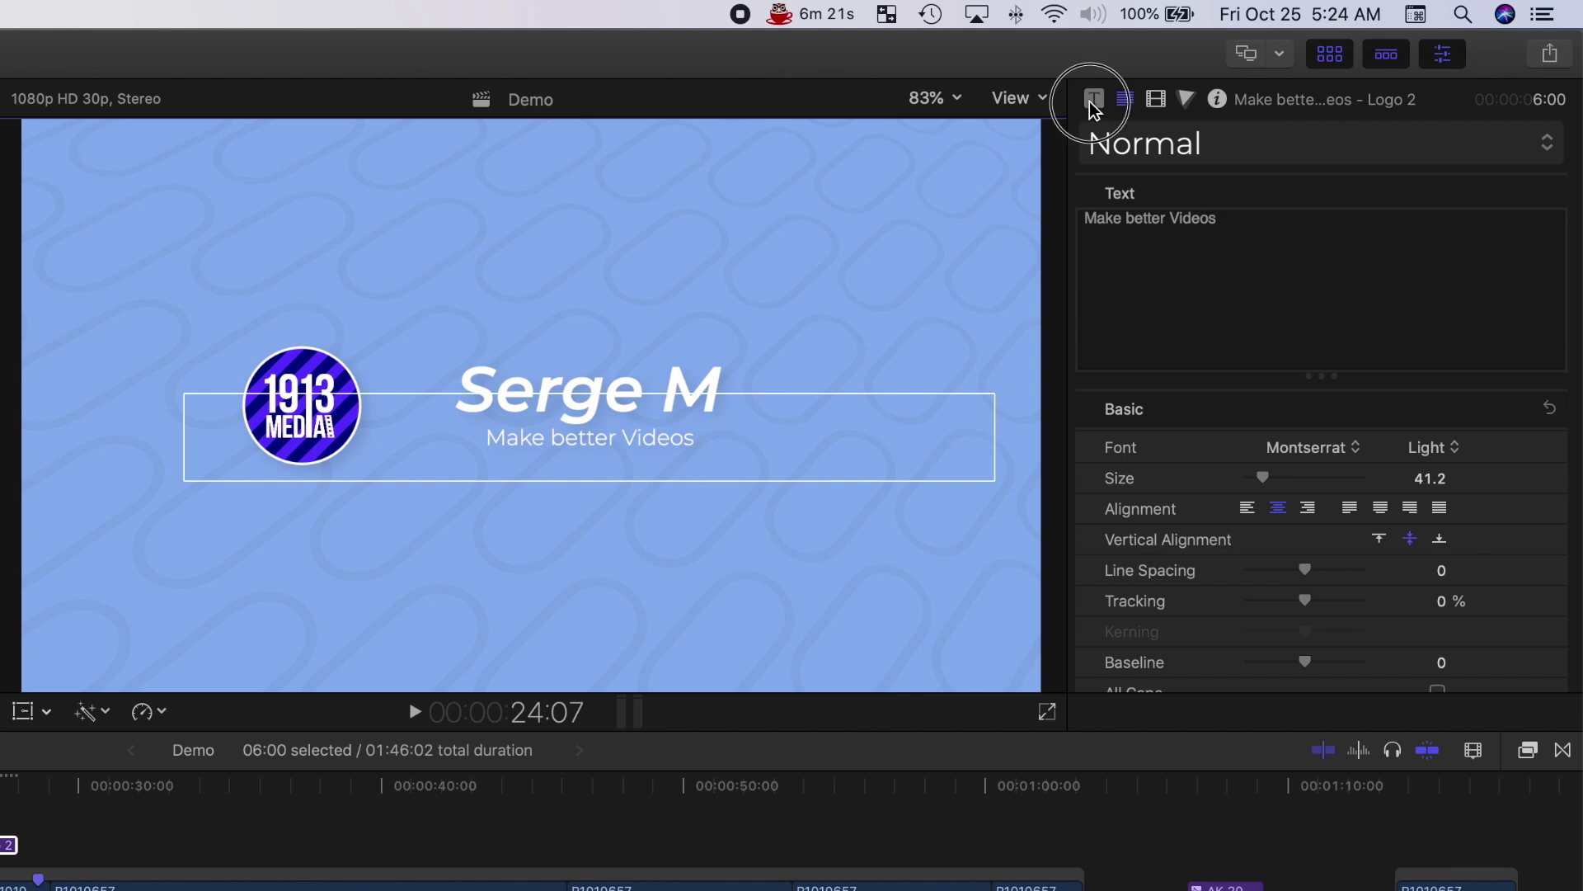
scroll(1344, 300, "up", 10)
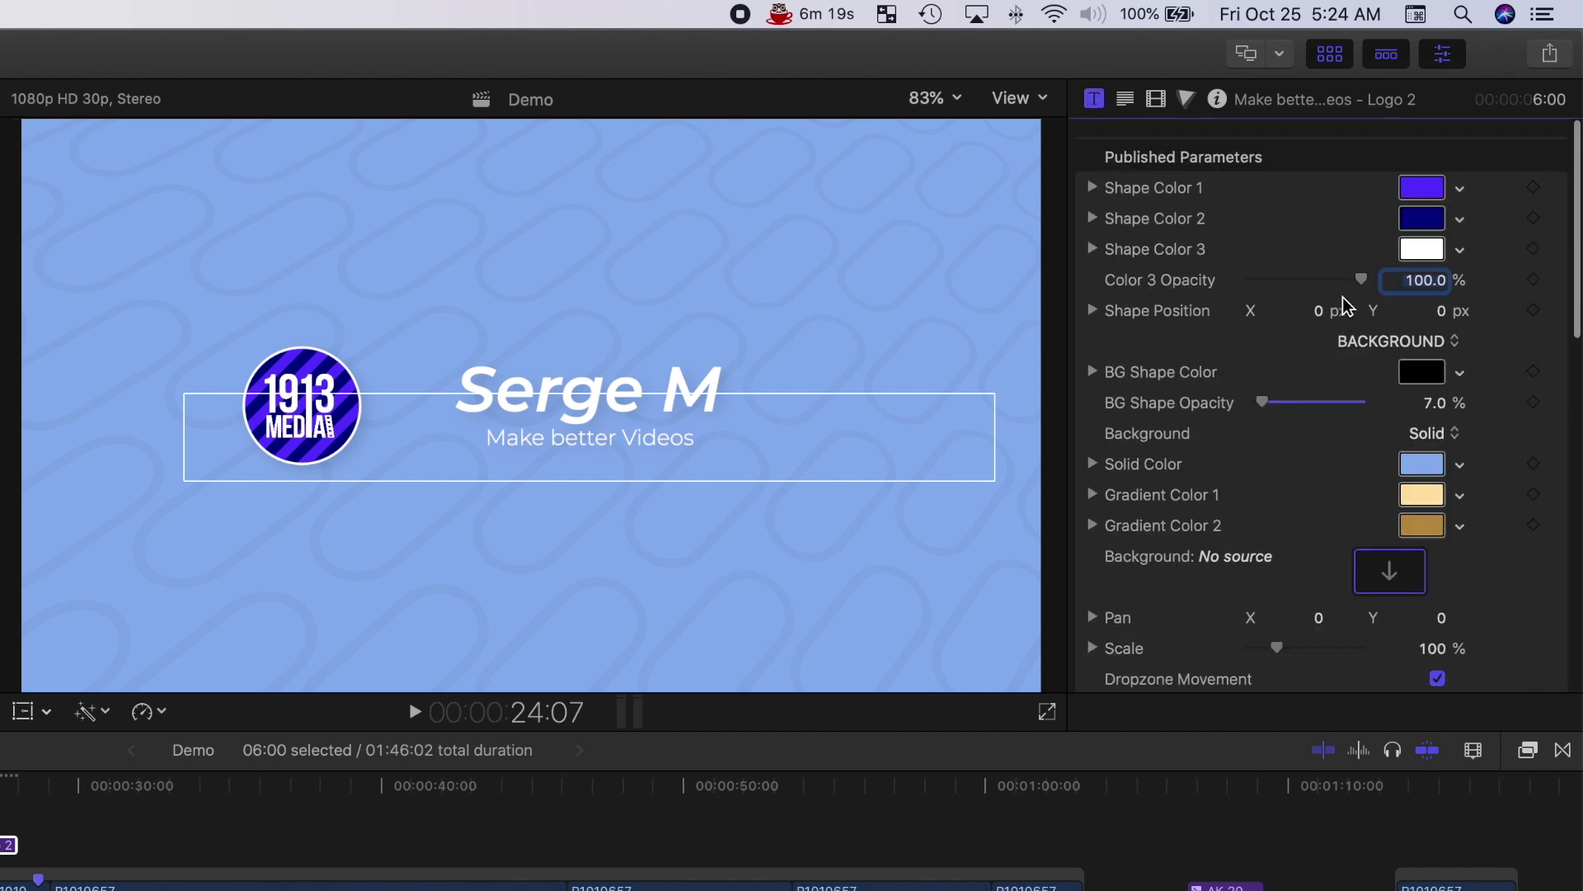
Recolour Logo 2 with Tin, Cayenne and Magnesium swatches, and trim the clip to 4:11.
left_click(1430, 180)
left_click(883, 338)
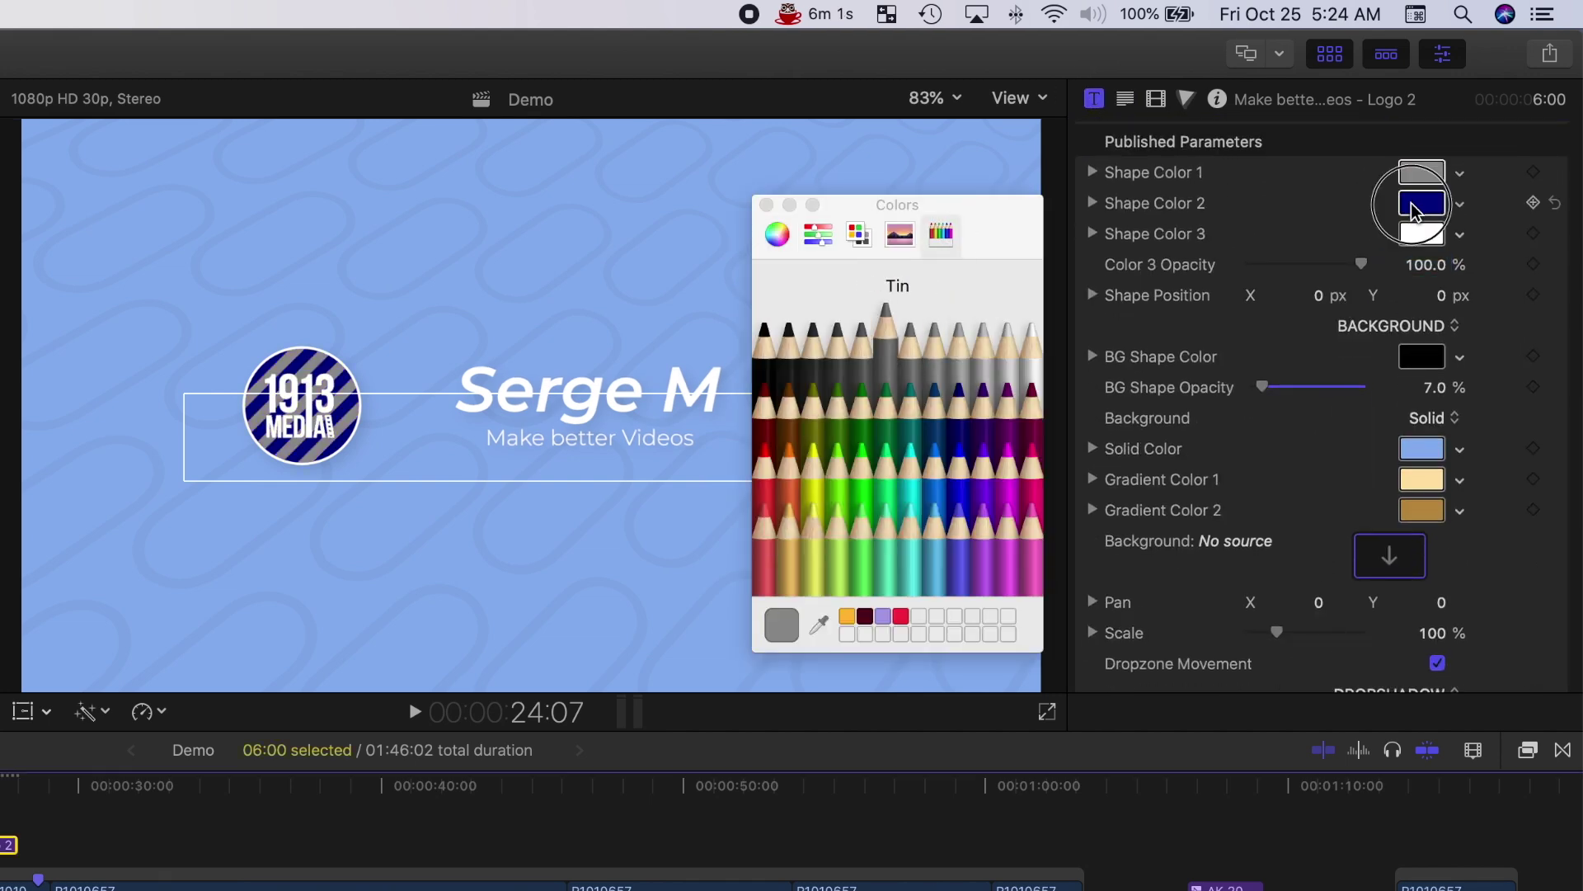
left_click(765, 427)
left_click(1422, 448)
left_click(965, 363)
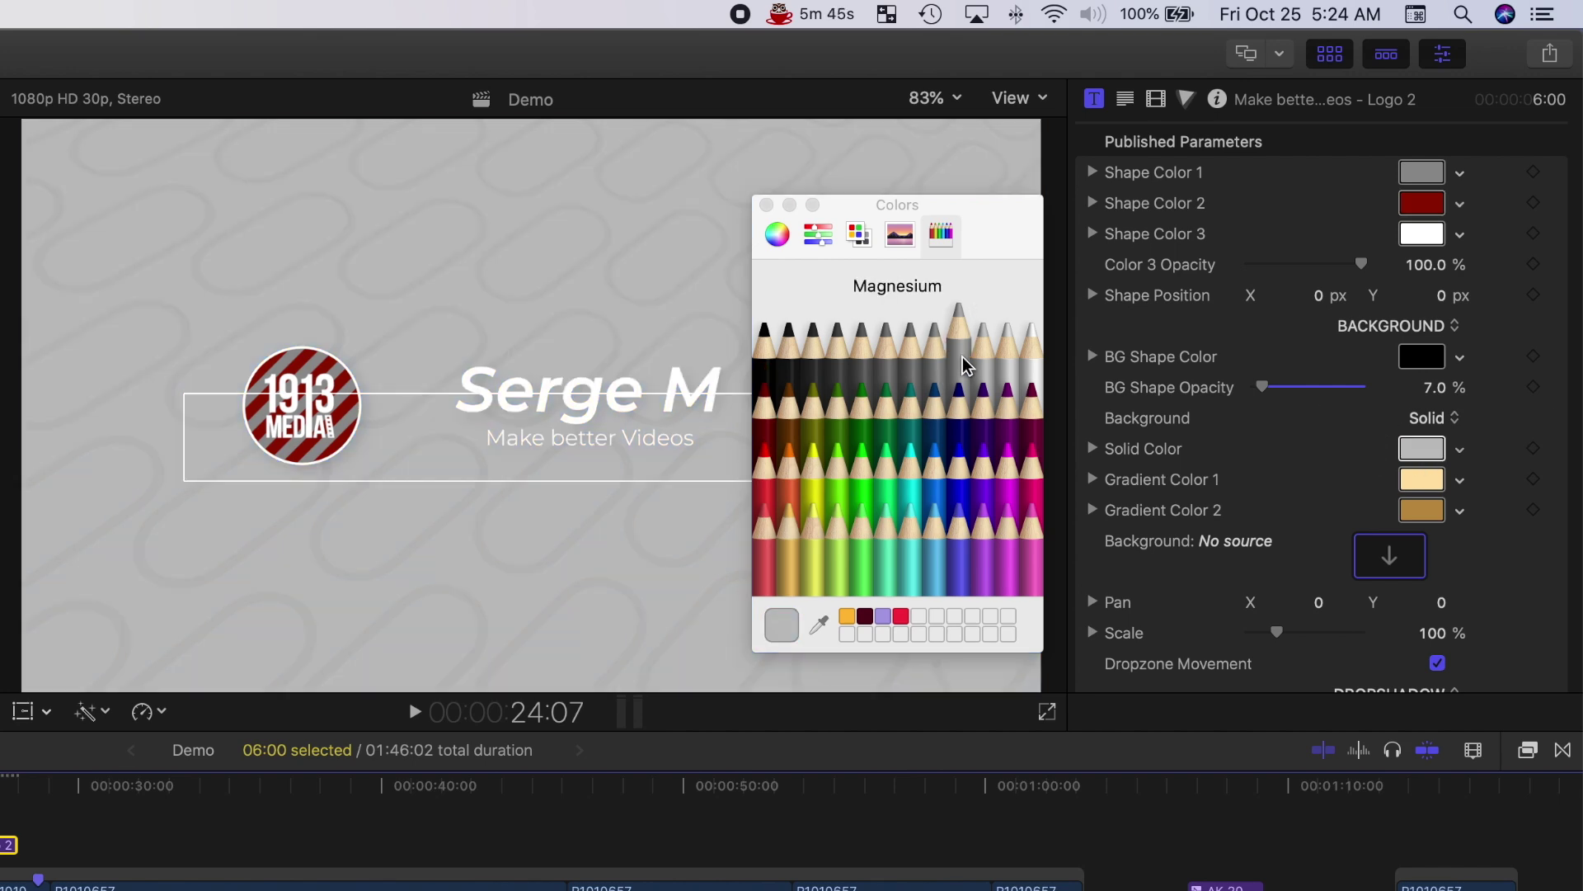
left_click(1421, 356)
left_click(765, 427)
left_click(766, 205)
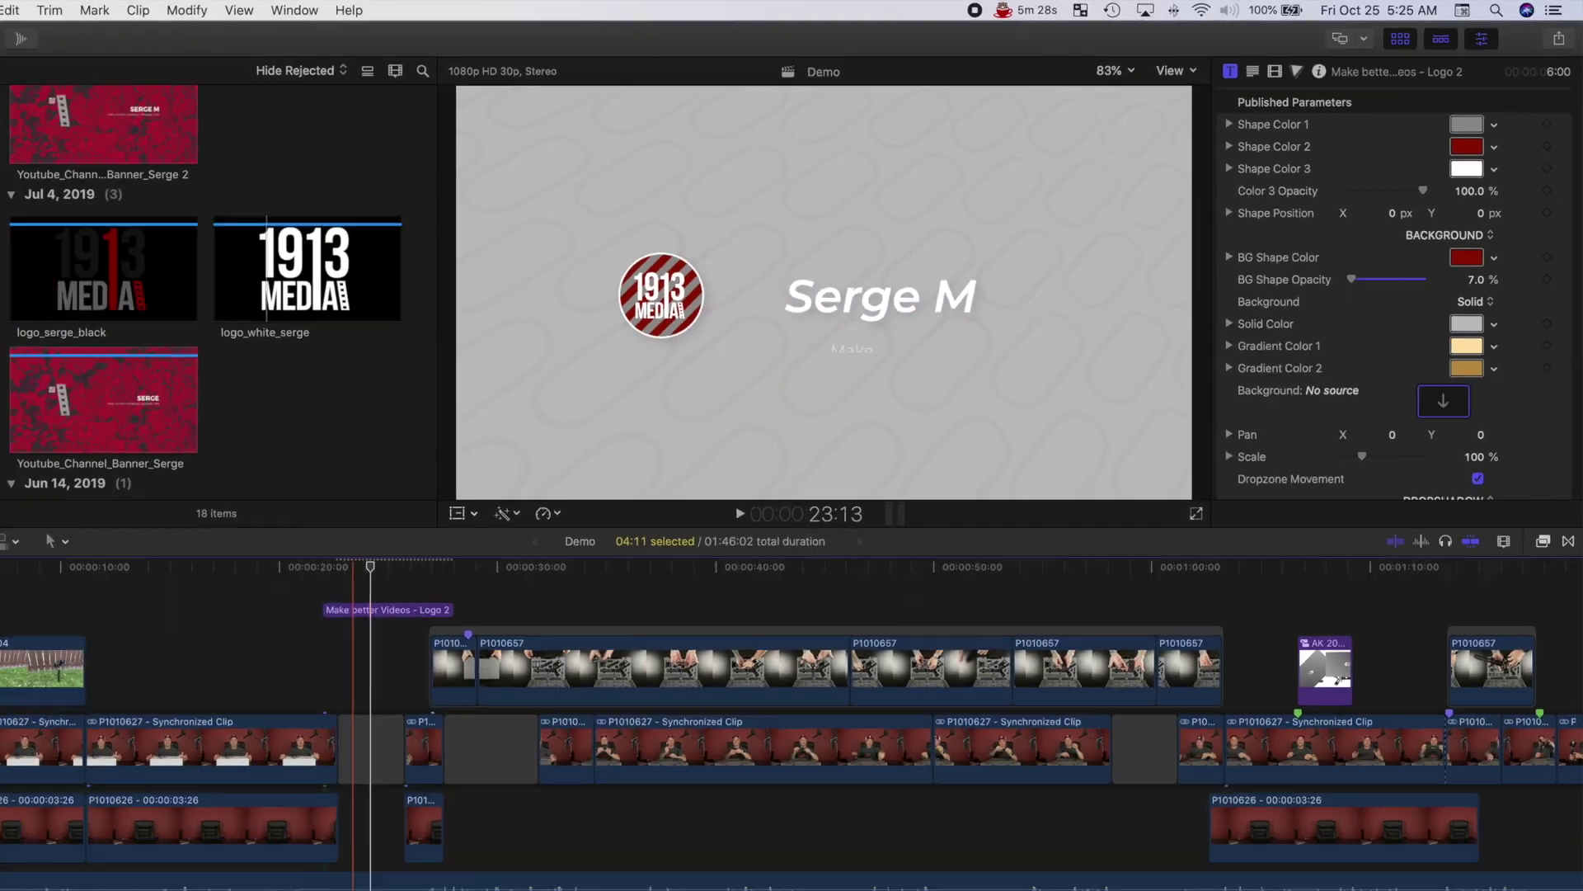
left_click(487, 827)
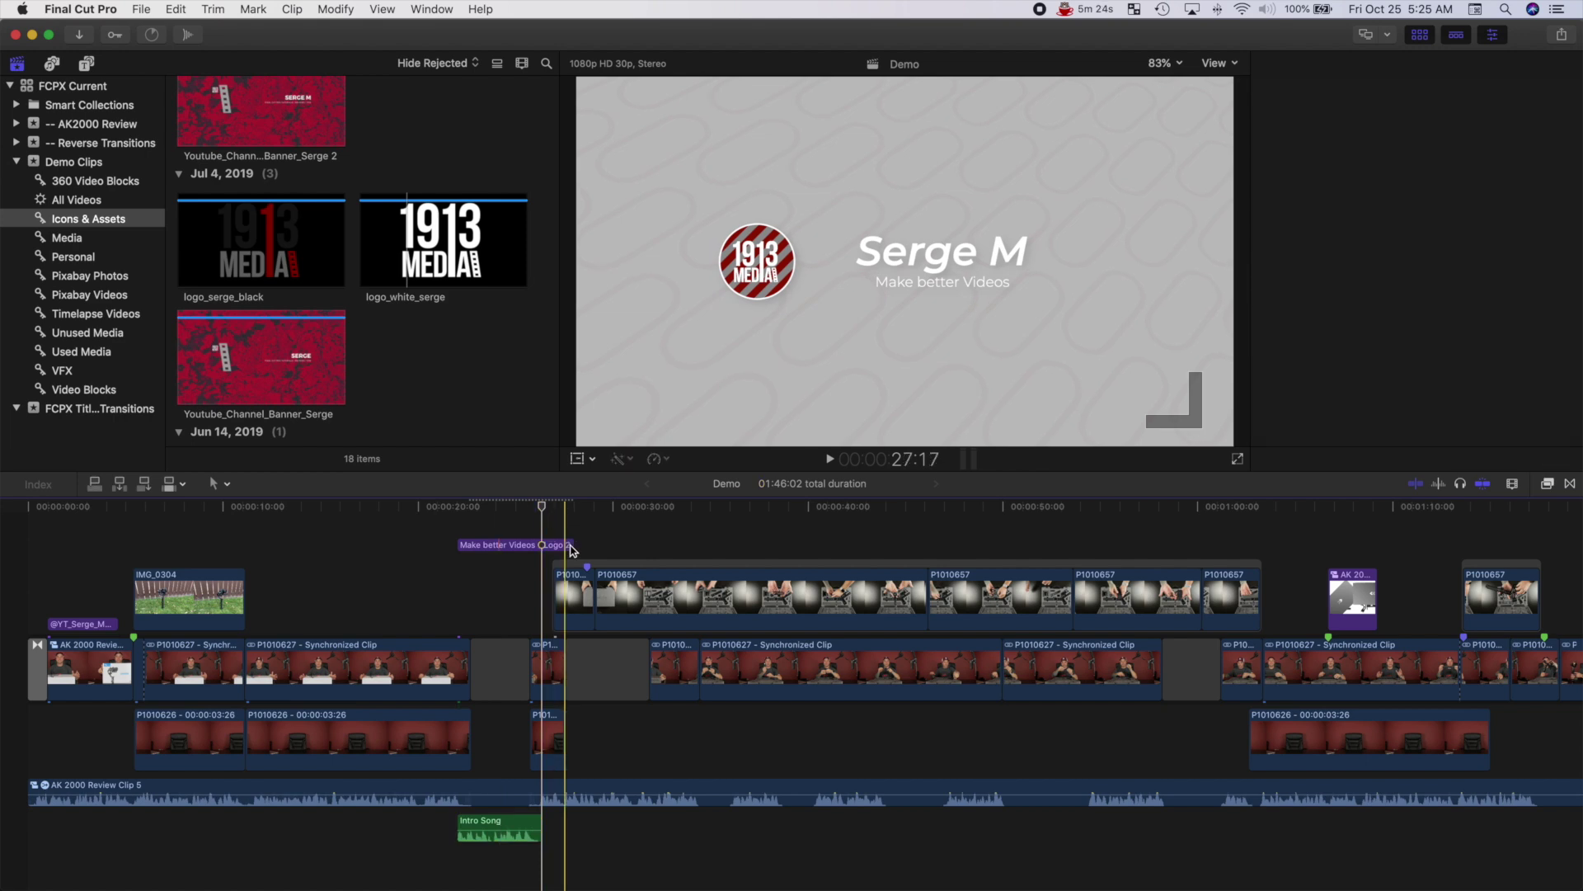
left_click_drag(569, 544, 545, 549)
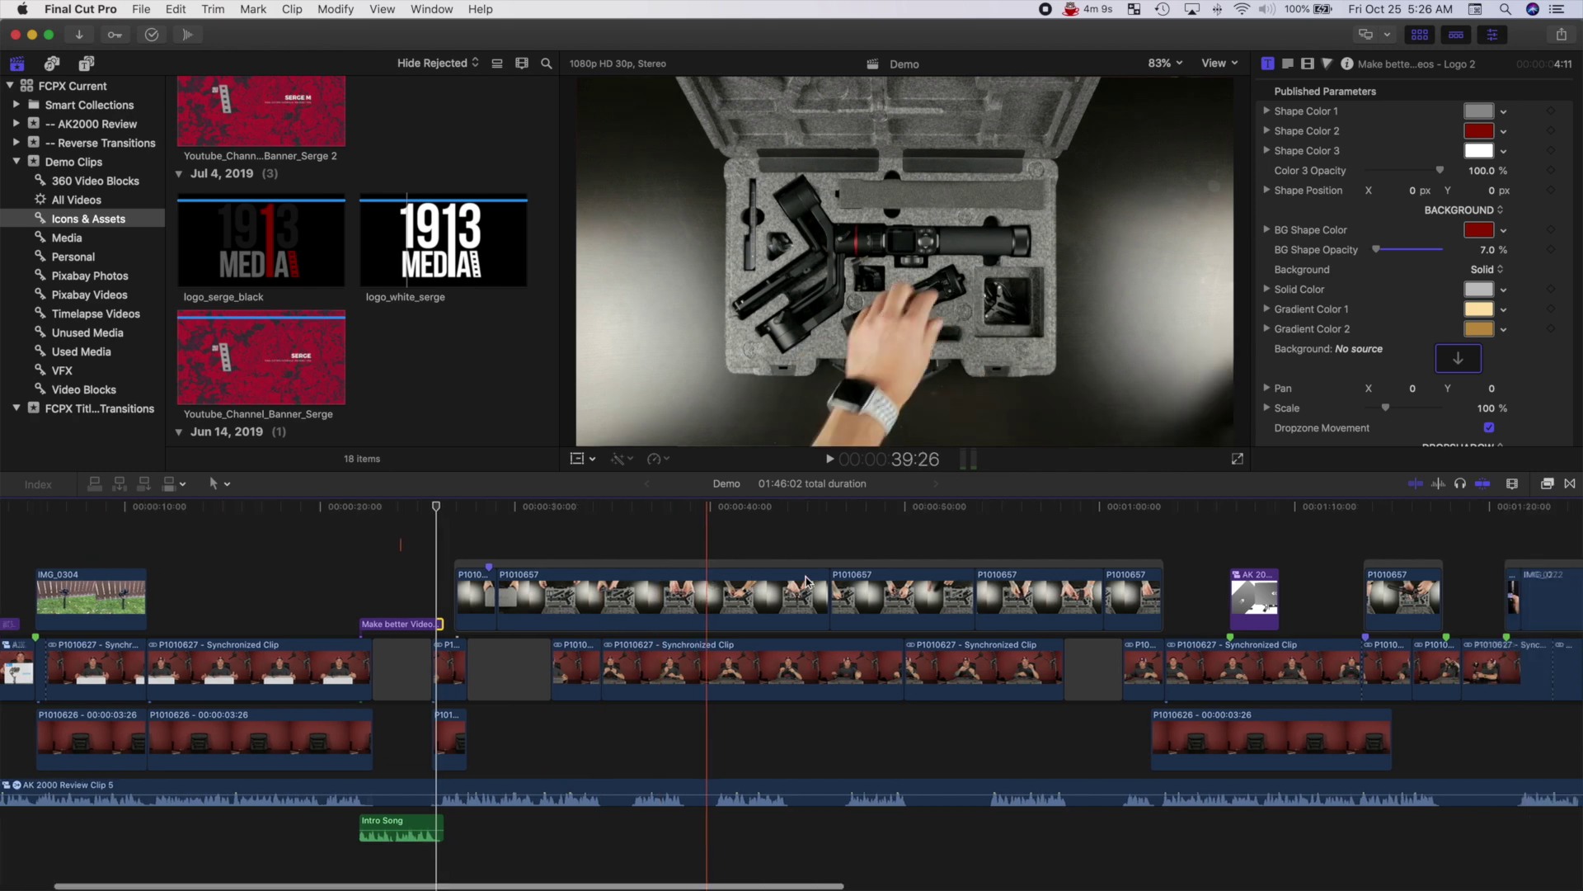
Move the playhead to about 1:21 and add the FCP Titles Collection's Line and Panel Right callout.
scroll(806, 577, "right", 5)
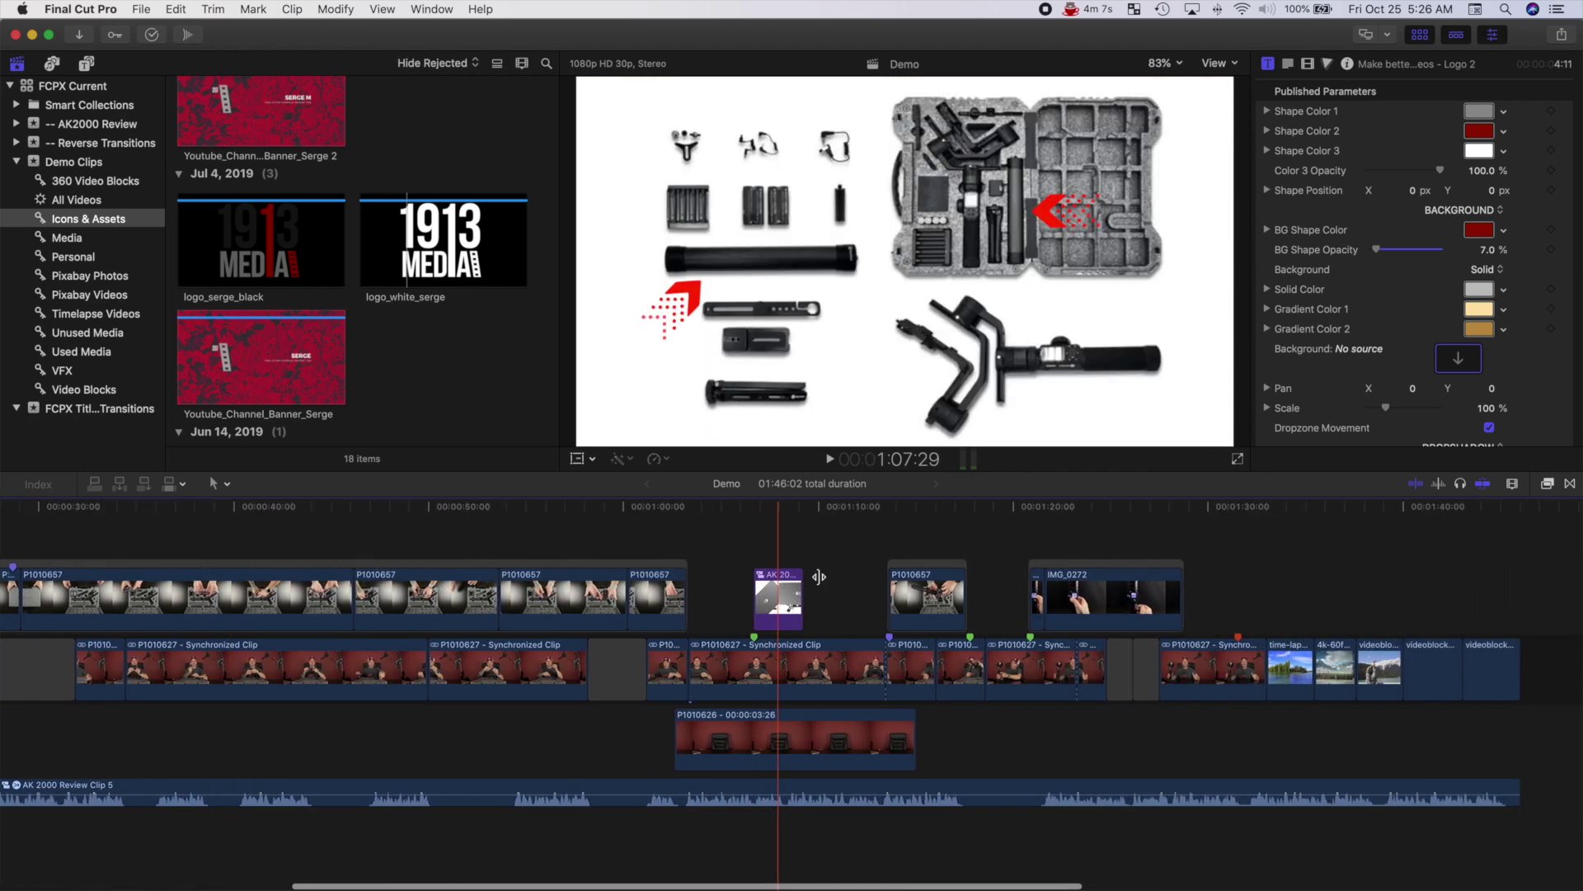
left_click_drag(888, 528, 1041, 541)
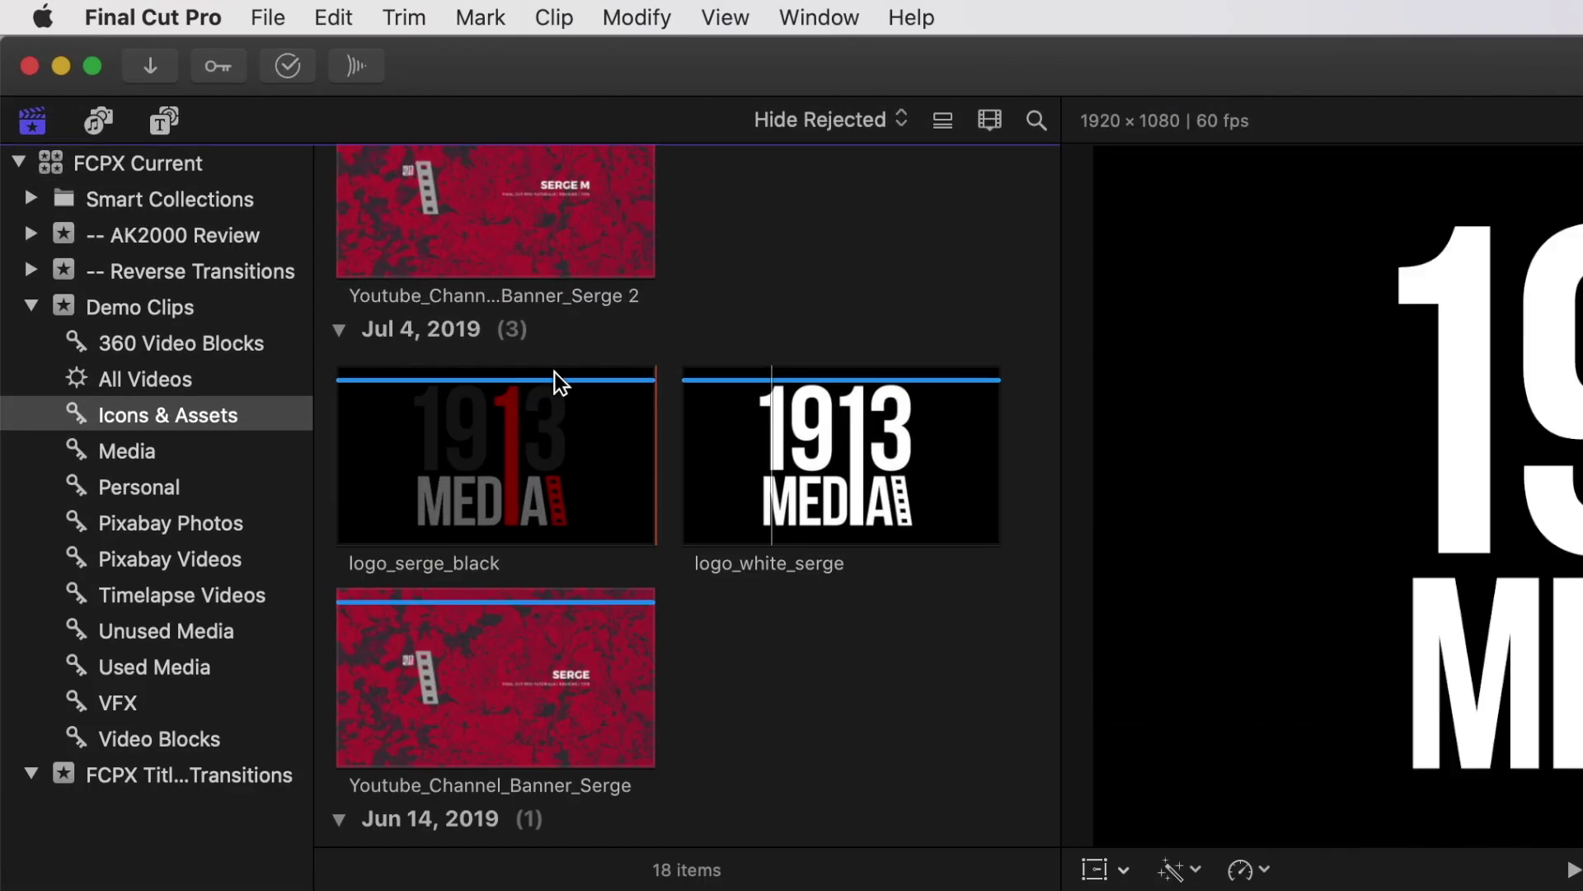
left_click(166, 119)
scroll(759, 682, "down", 20)
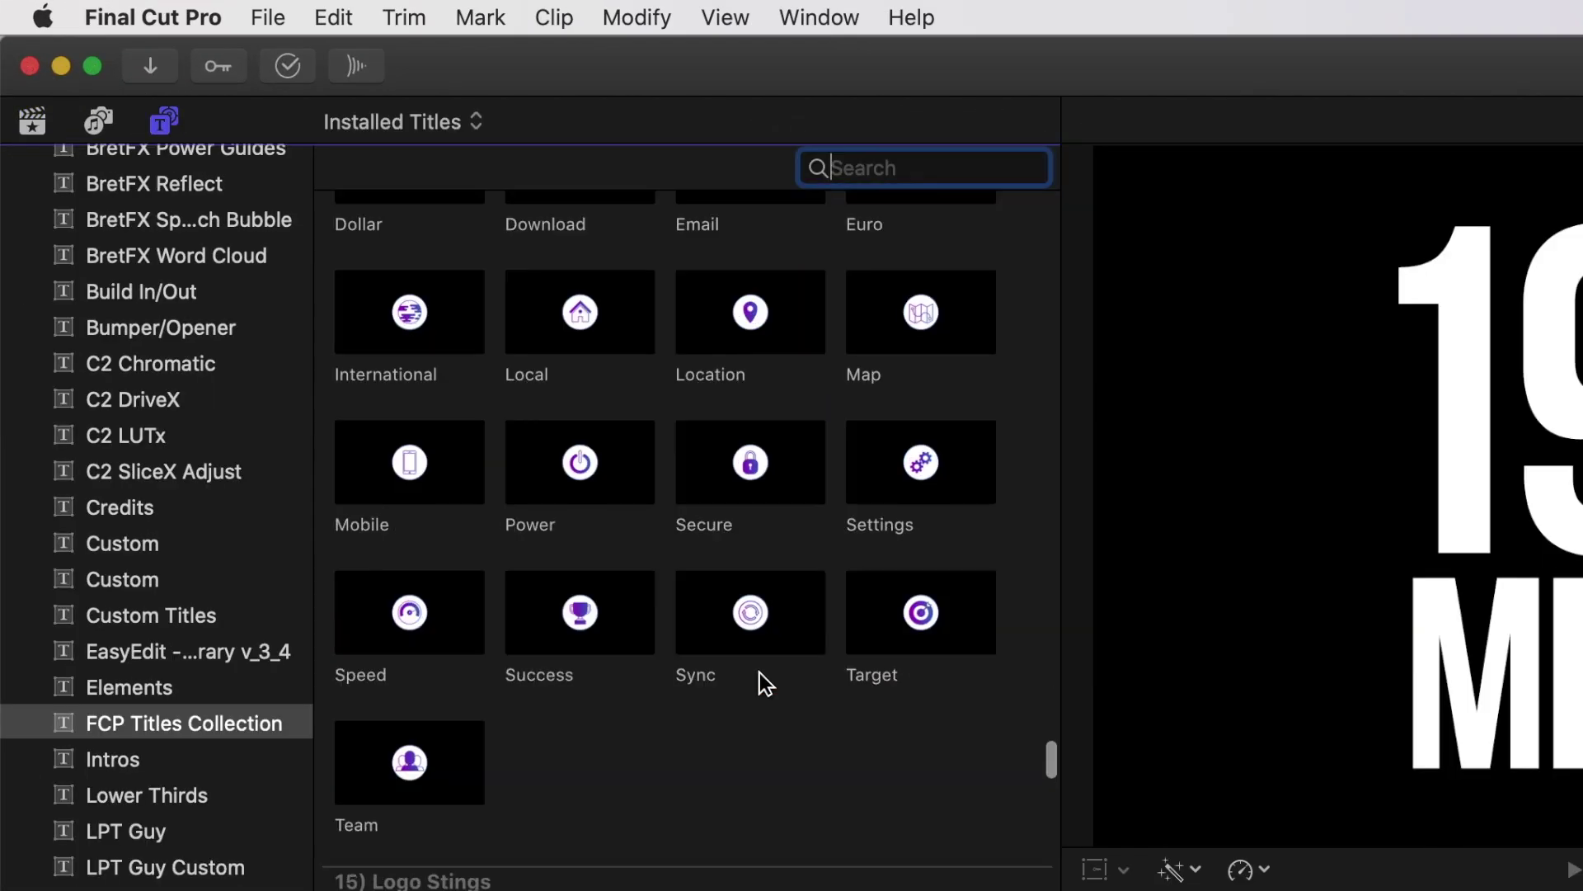
scroll(760, 671, "down", 5)
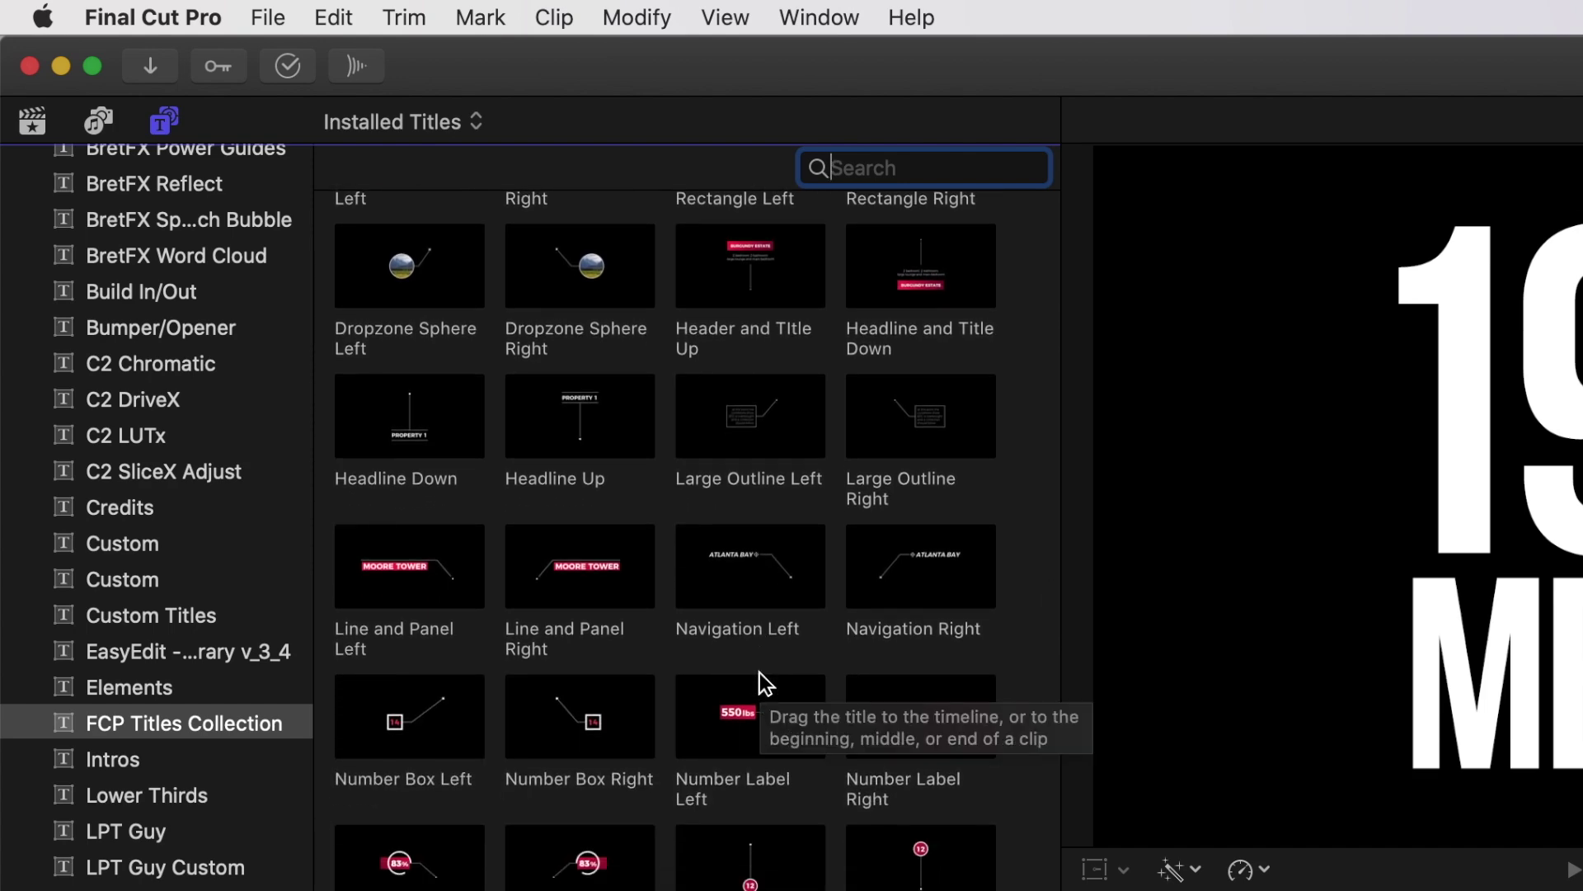
left_click(608, 566)
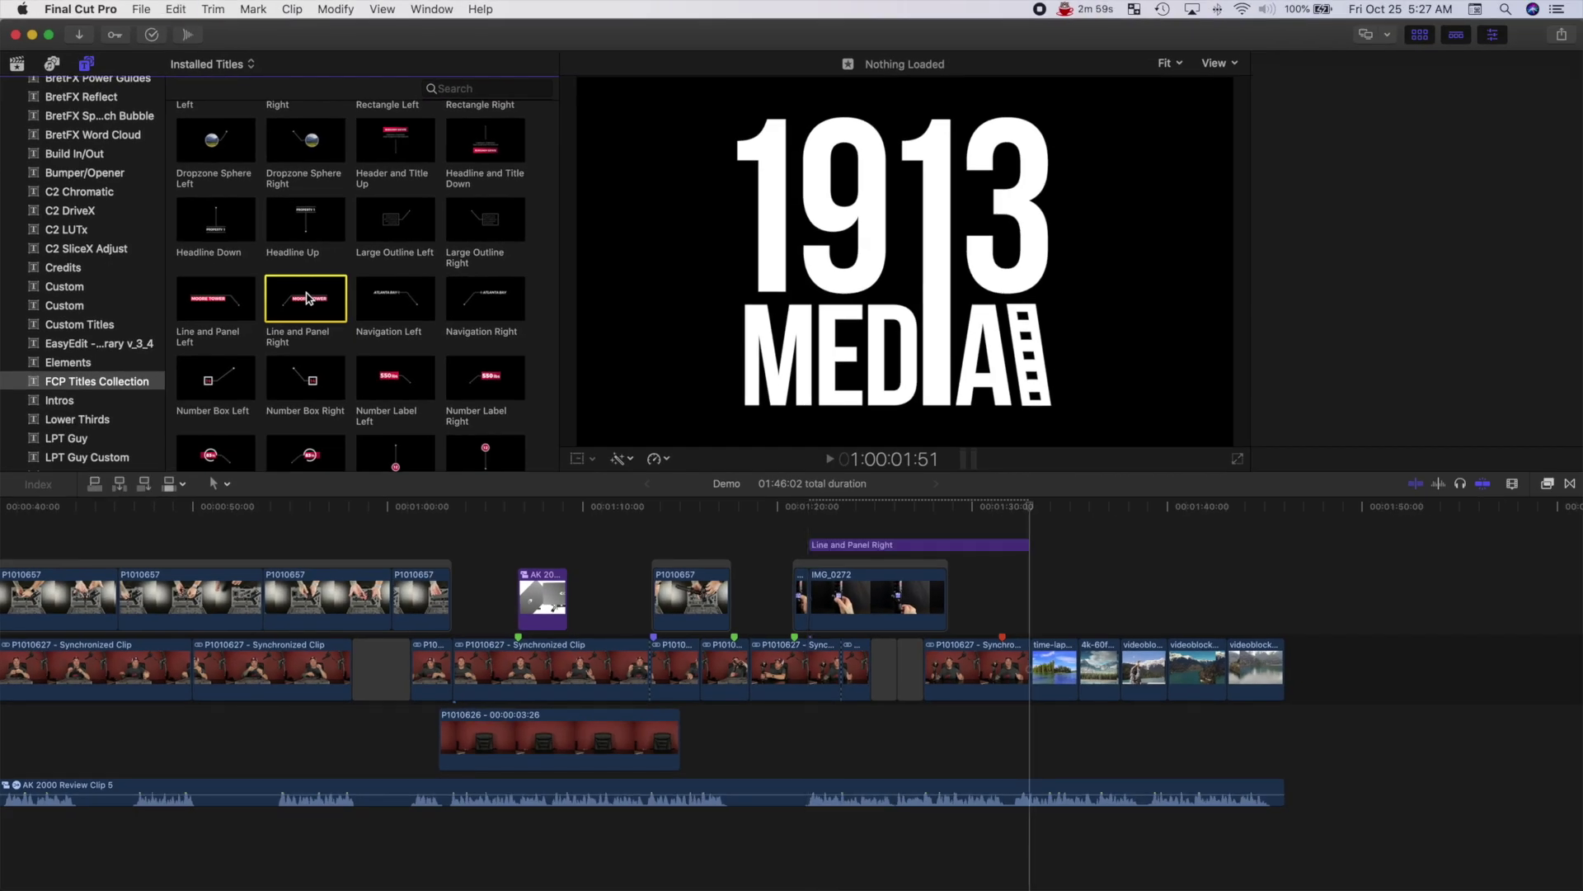
Change the callout text to '1.5" LCD SCREEN' split over two lines.
left_click(873, 551)
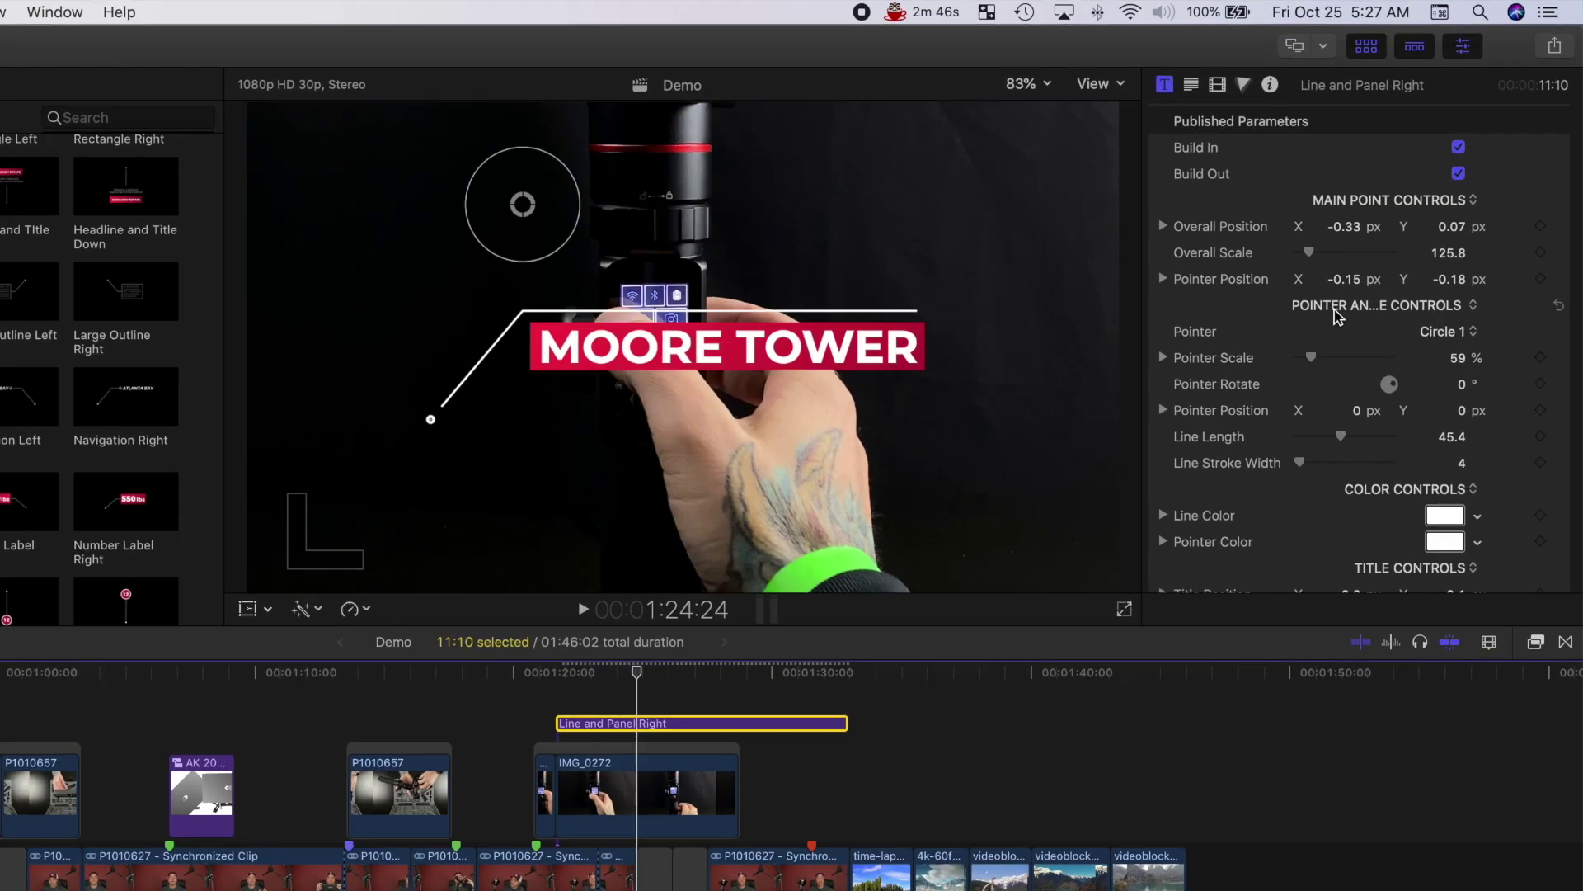
scroll(1414, 231, "down", 10)
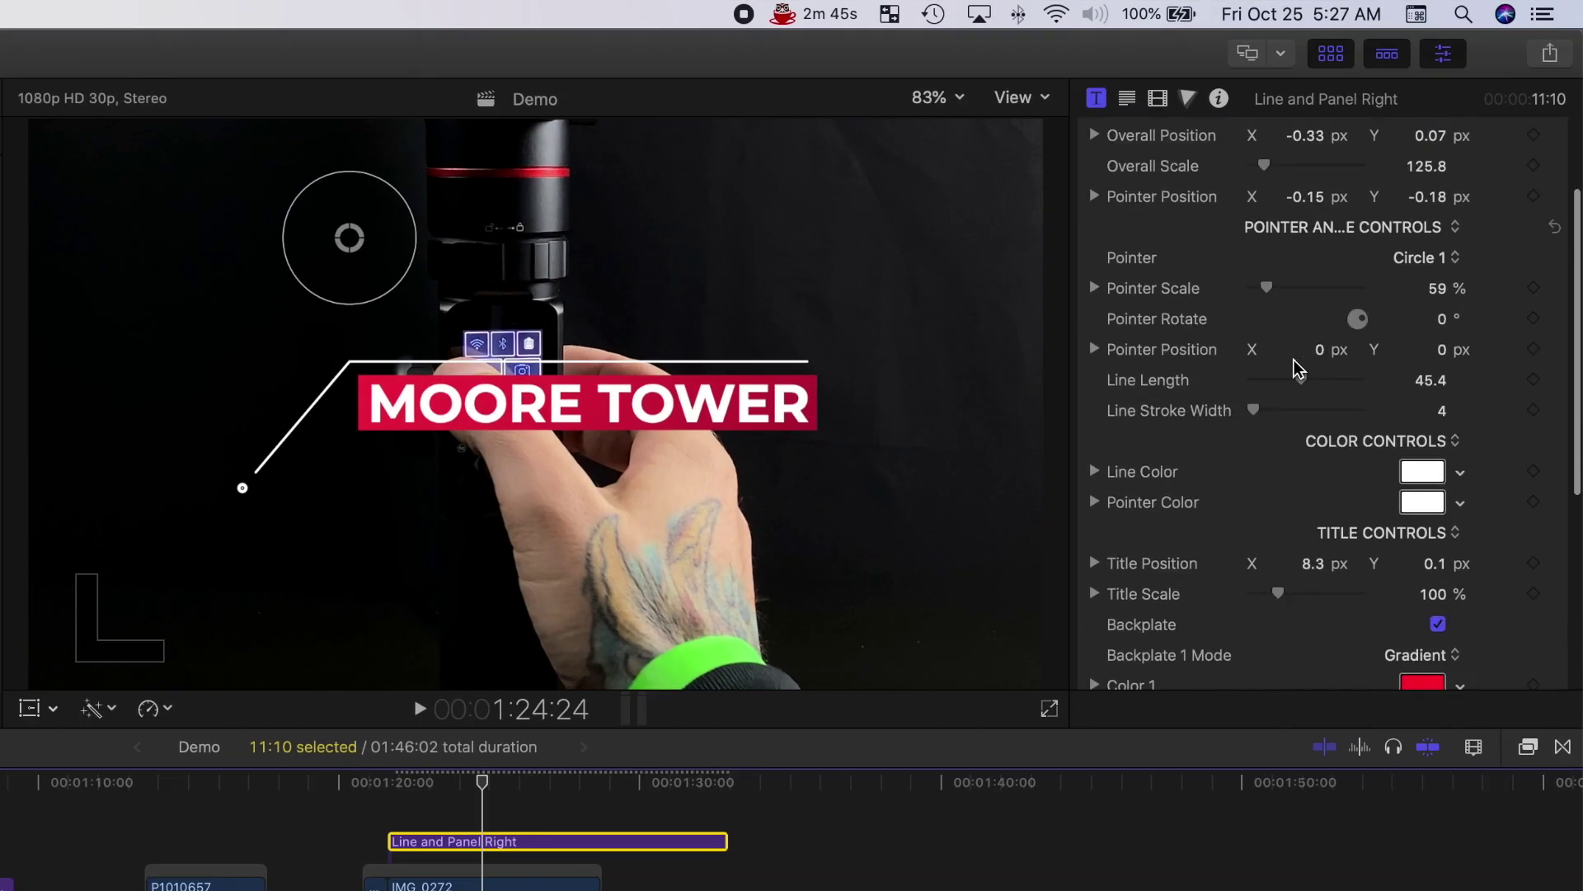
left_click(1467, 295)
left_click(1438, 297)
type("1.5\"")
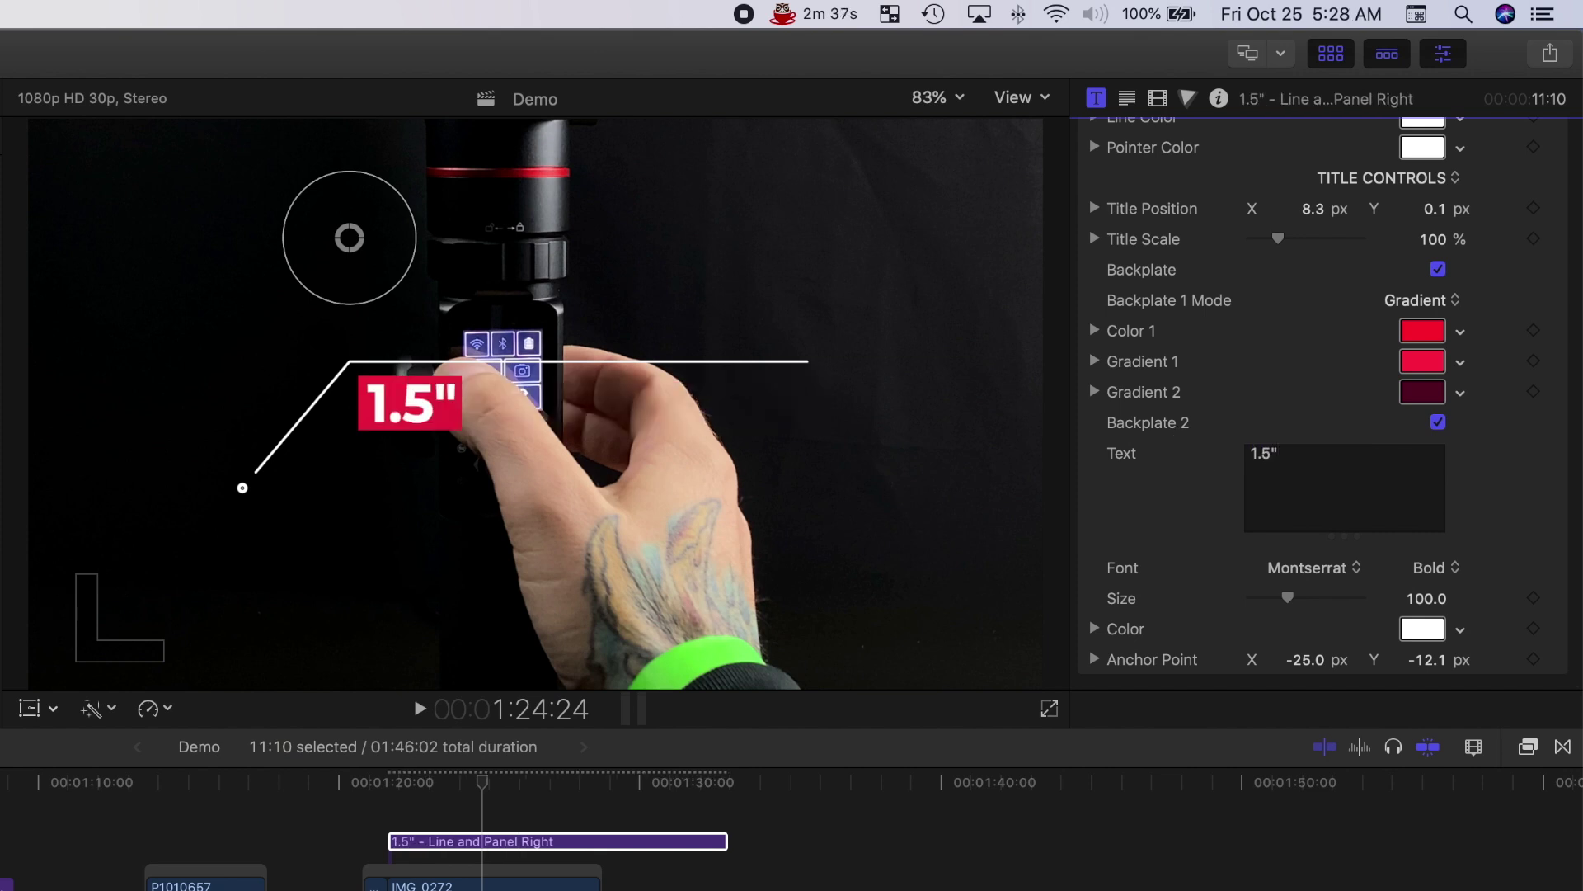
type(" LCD")
key("Return")
type("SCREEN")
scroll(1281, 239, "up", 5)
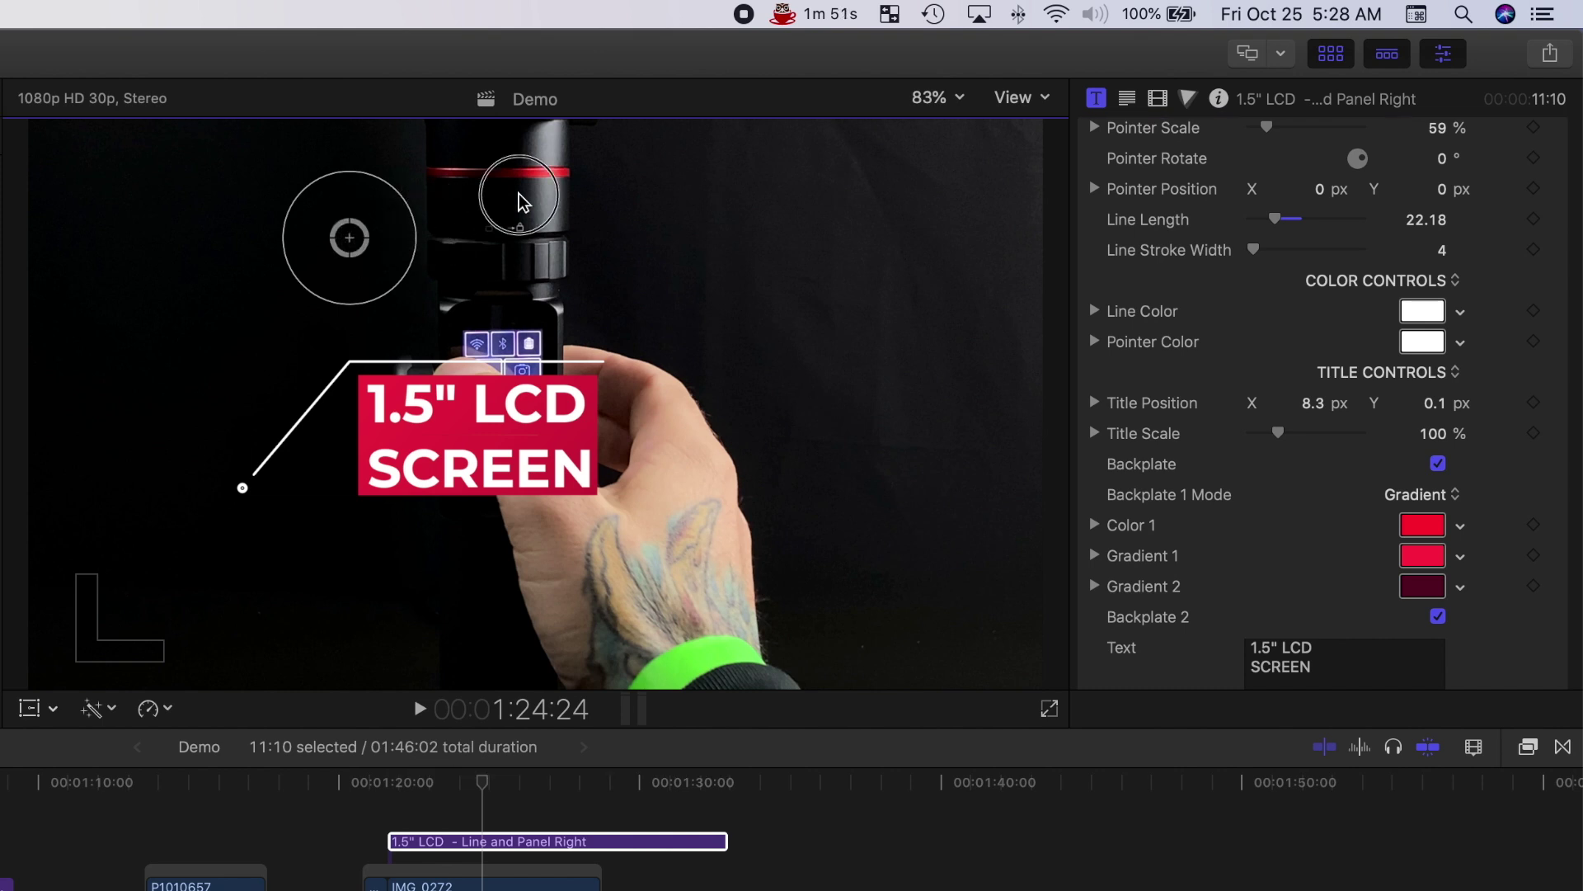
Drag the callout's line so it points at the gimbal's screen.
left_click_drag(519, 202, 611, 87)
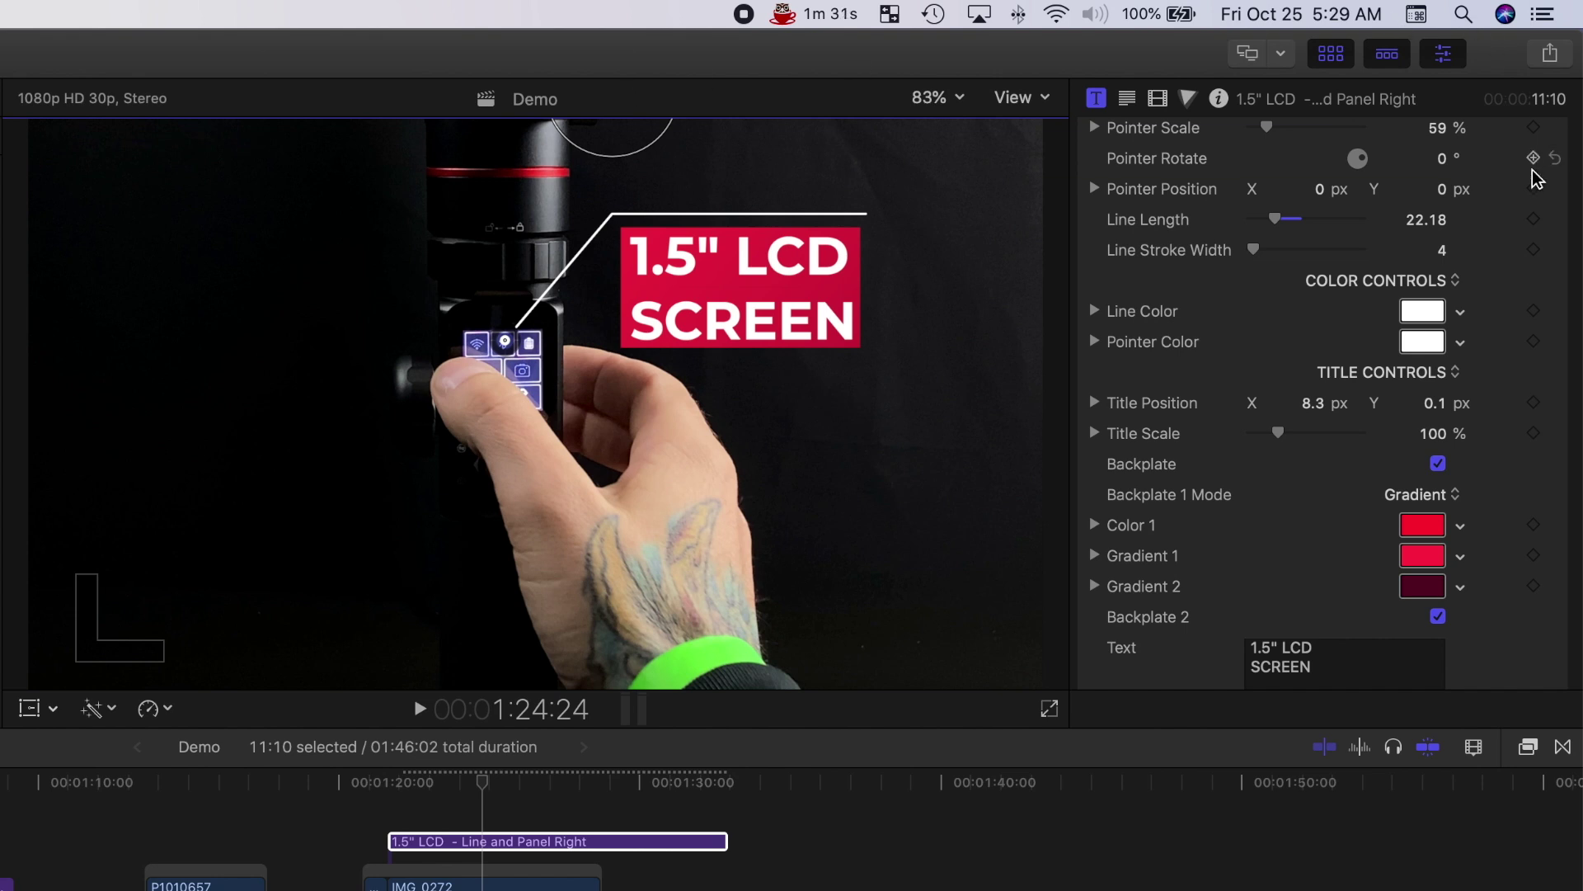
scroll(1536, 178, "up", 5)
scroll(1497, 243, "up", 3)
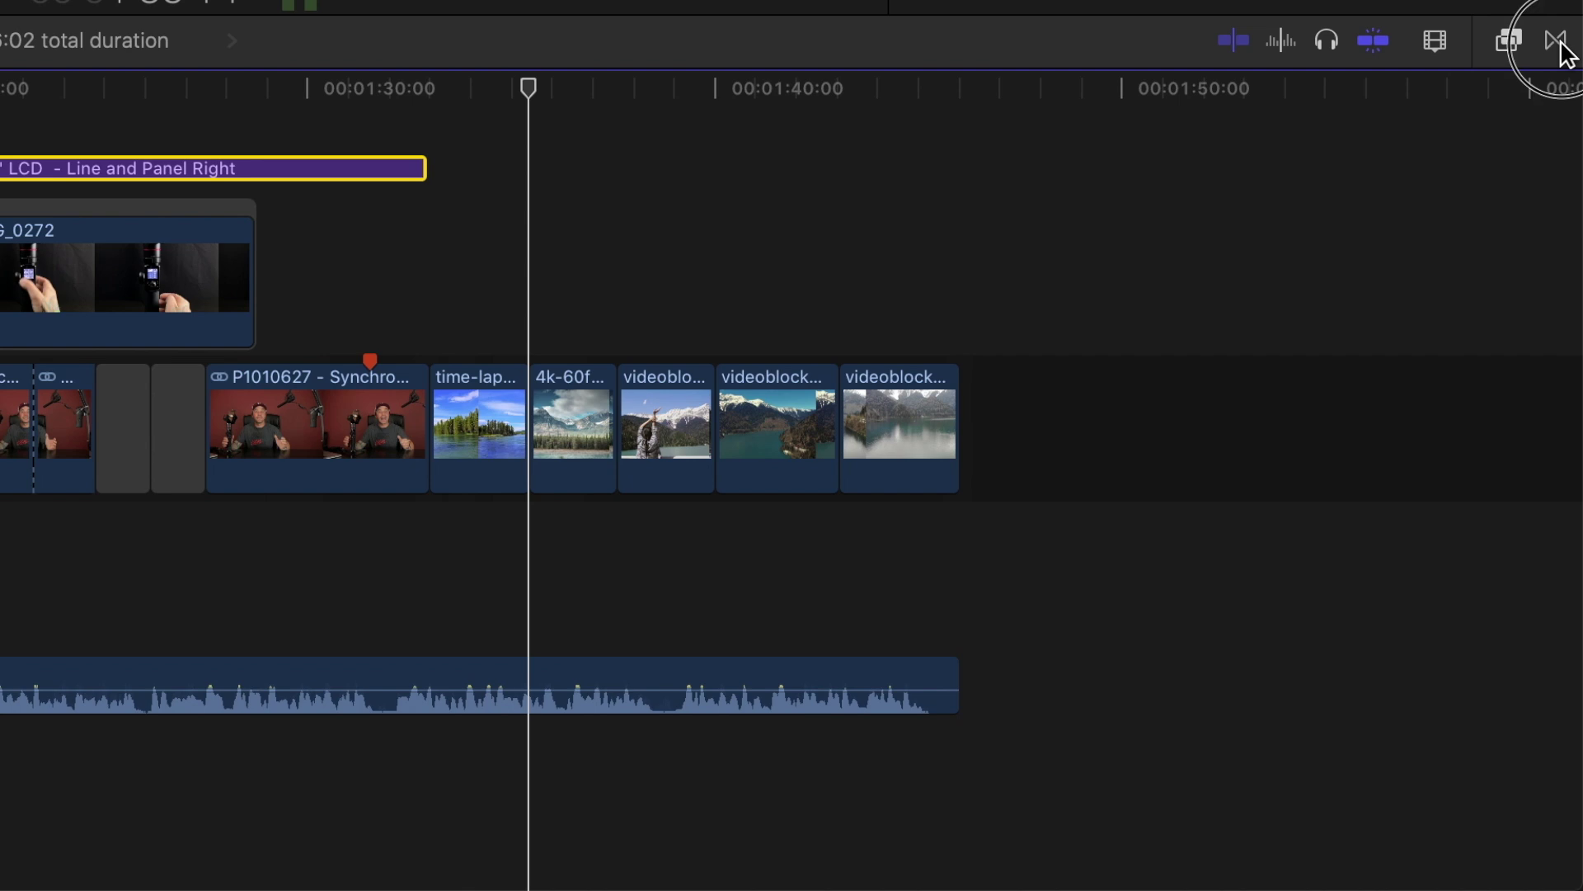
Show the FCP Transitions Collection in the Transitions browser, scrolled down to its Glitch transitions.
left_click(1549, 41)
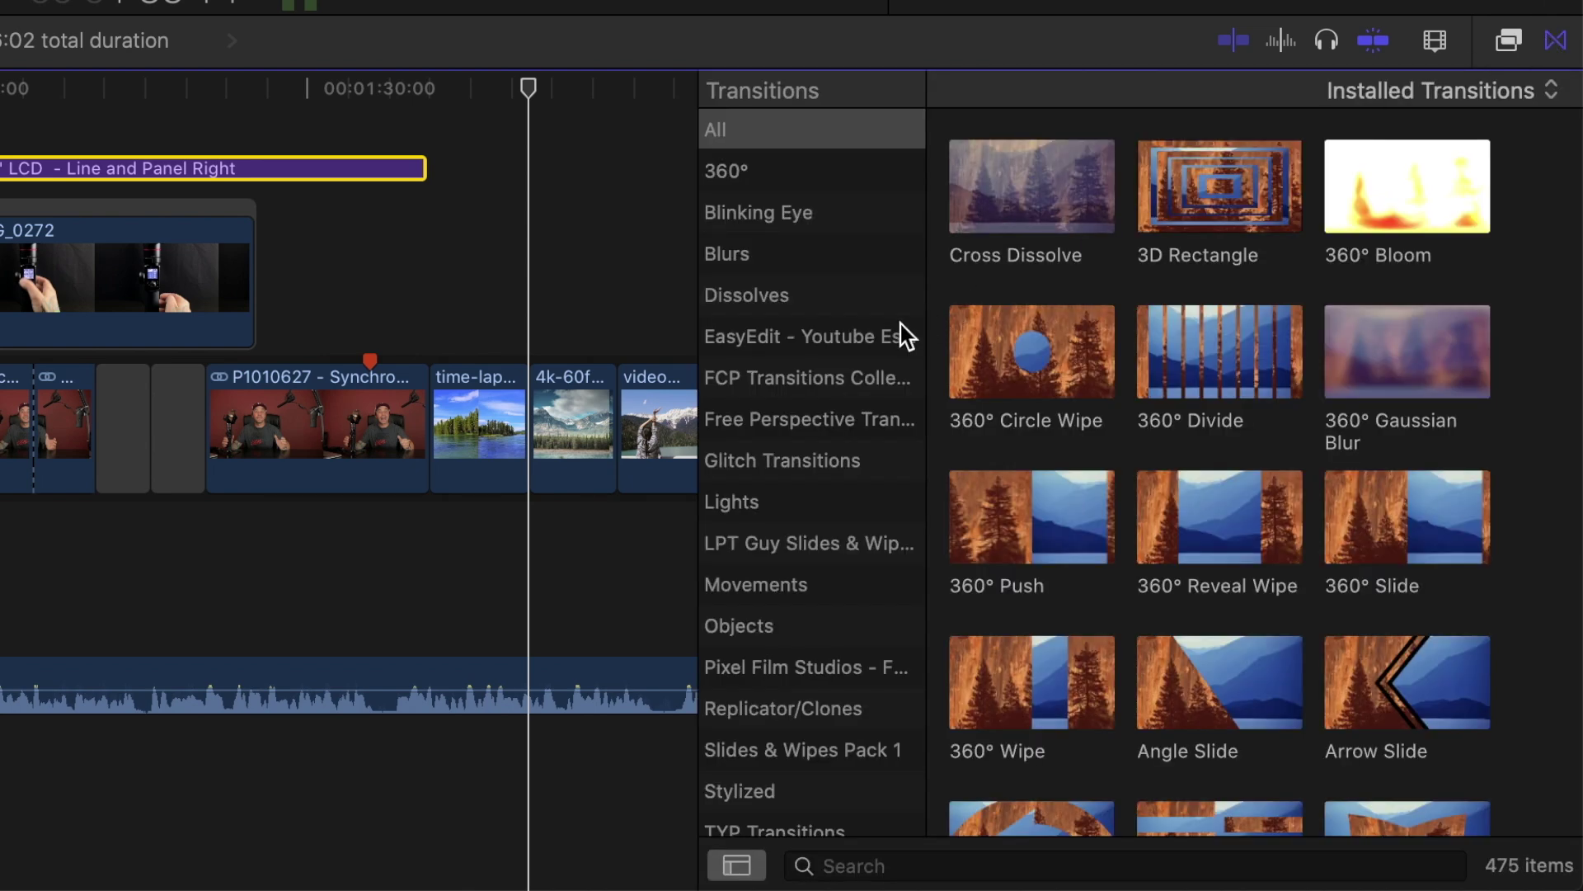
left_click(845, 378)
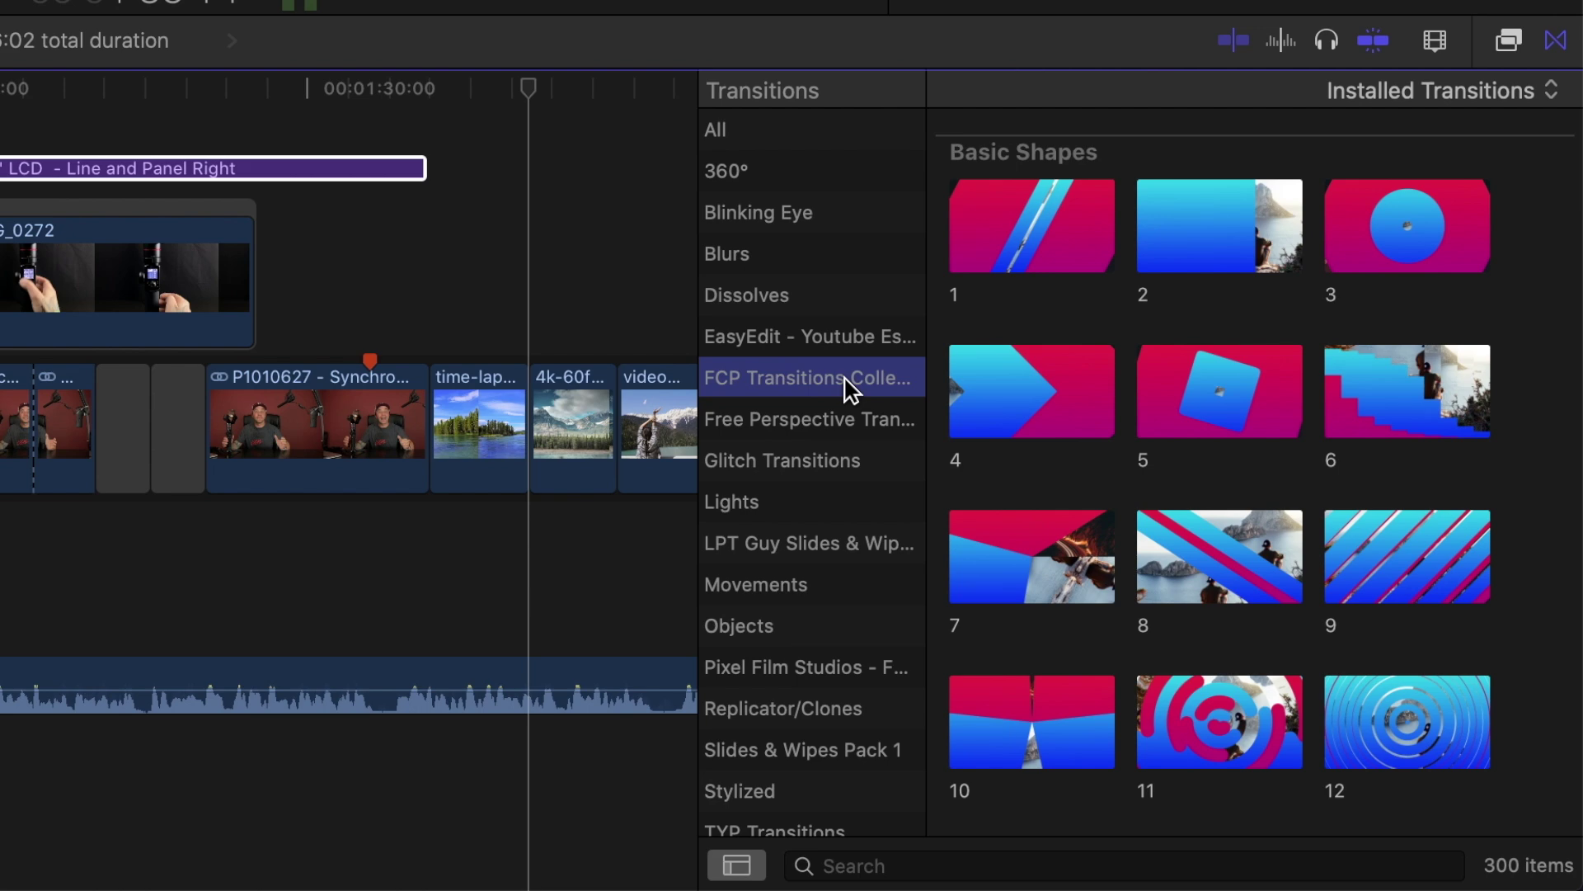
scroll(1144, 339, "down", 20)
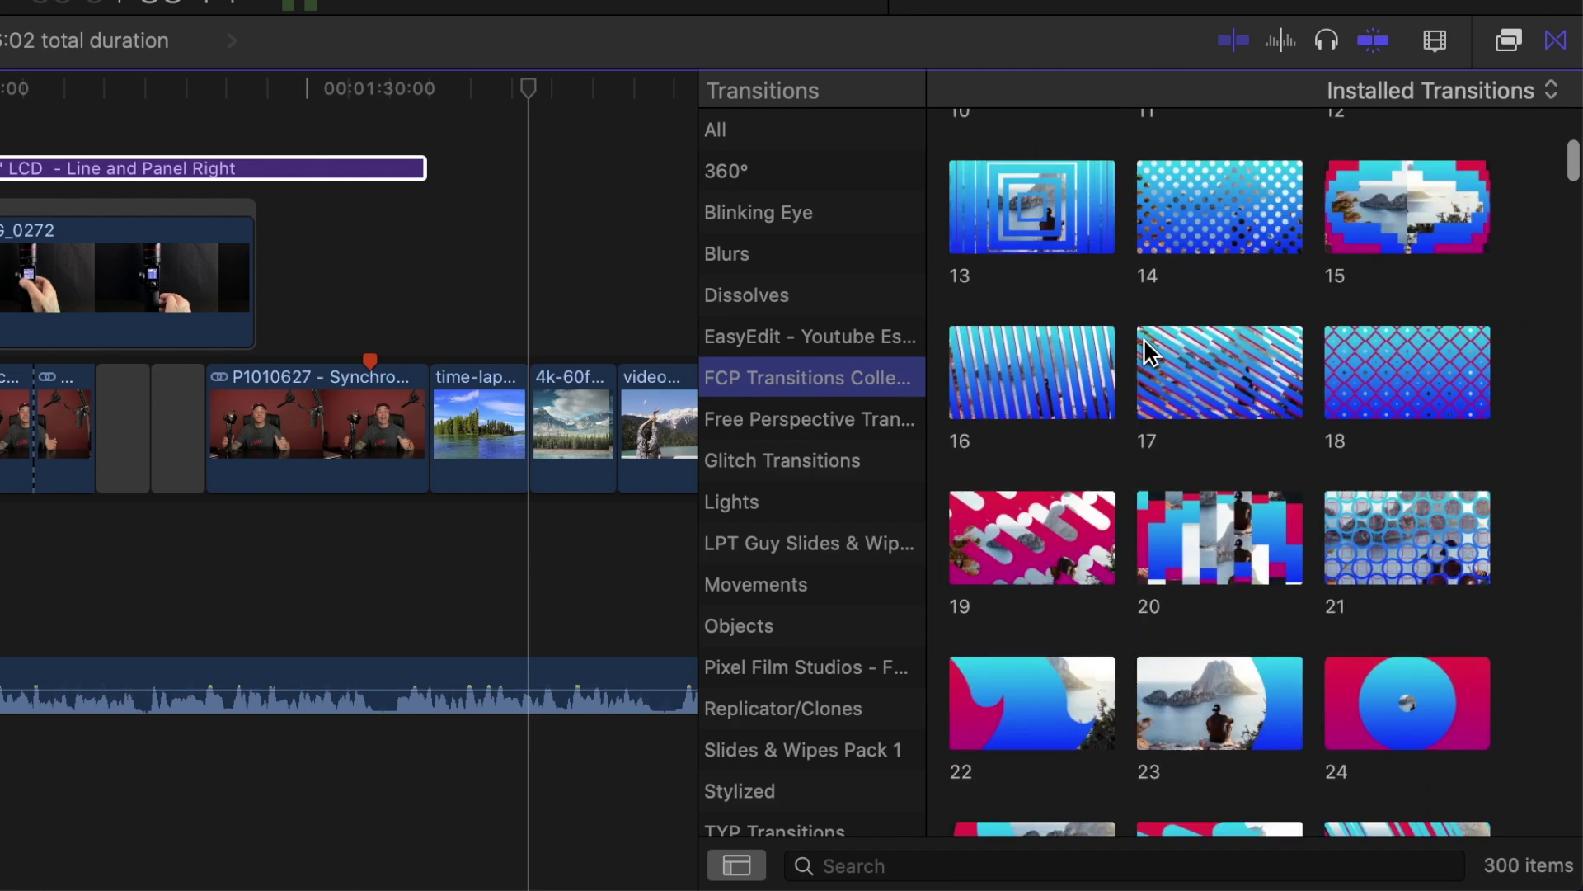
scroll(1147, 351, "down", 20)
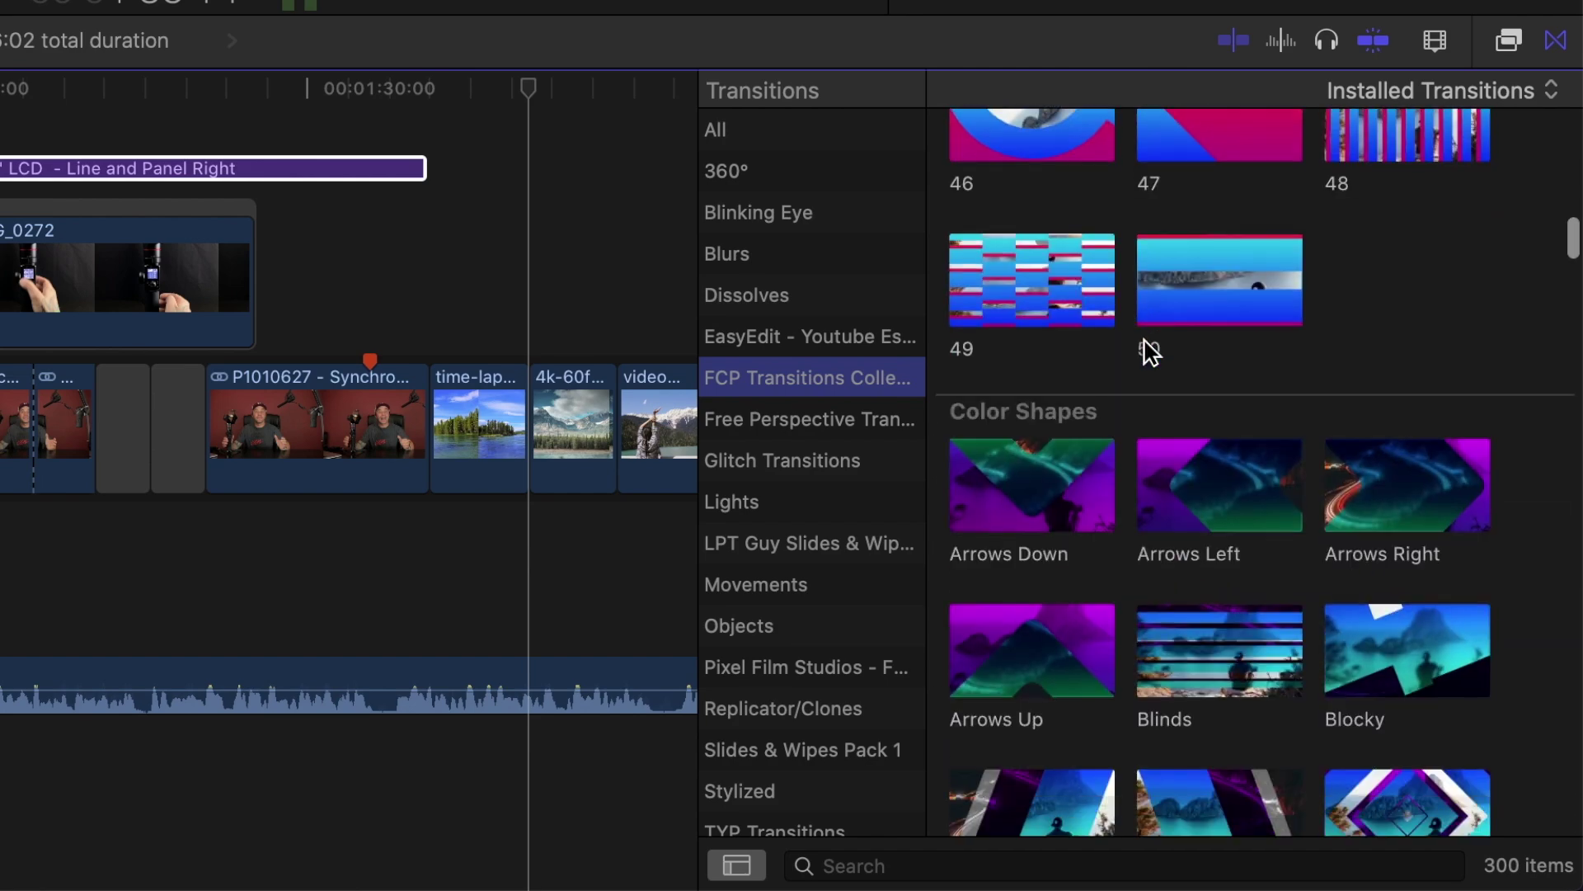
scroll(1150, 353, "down", 20)
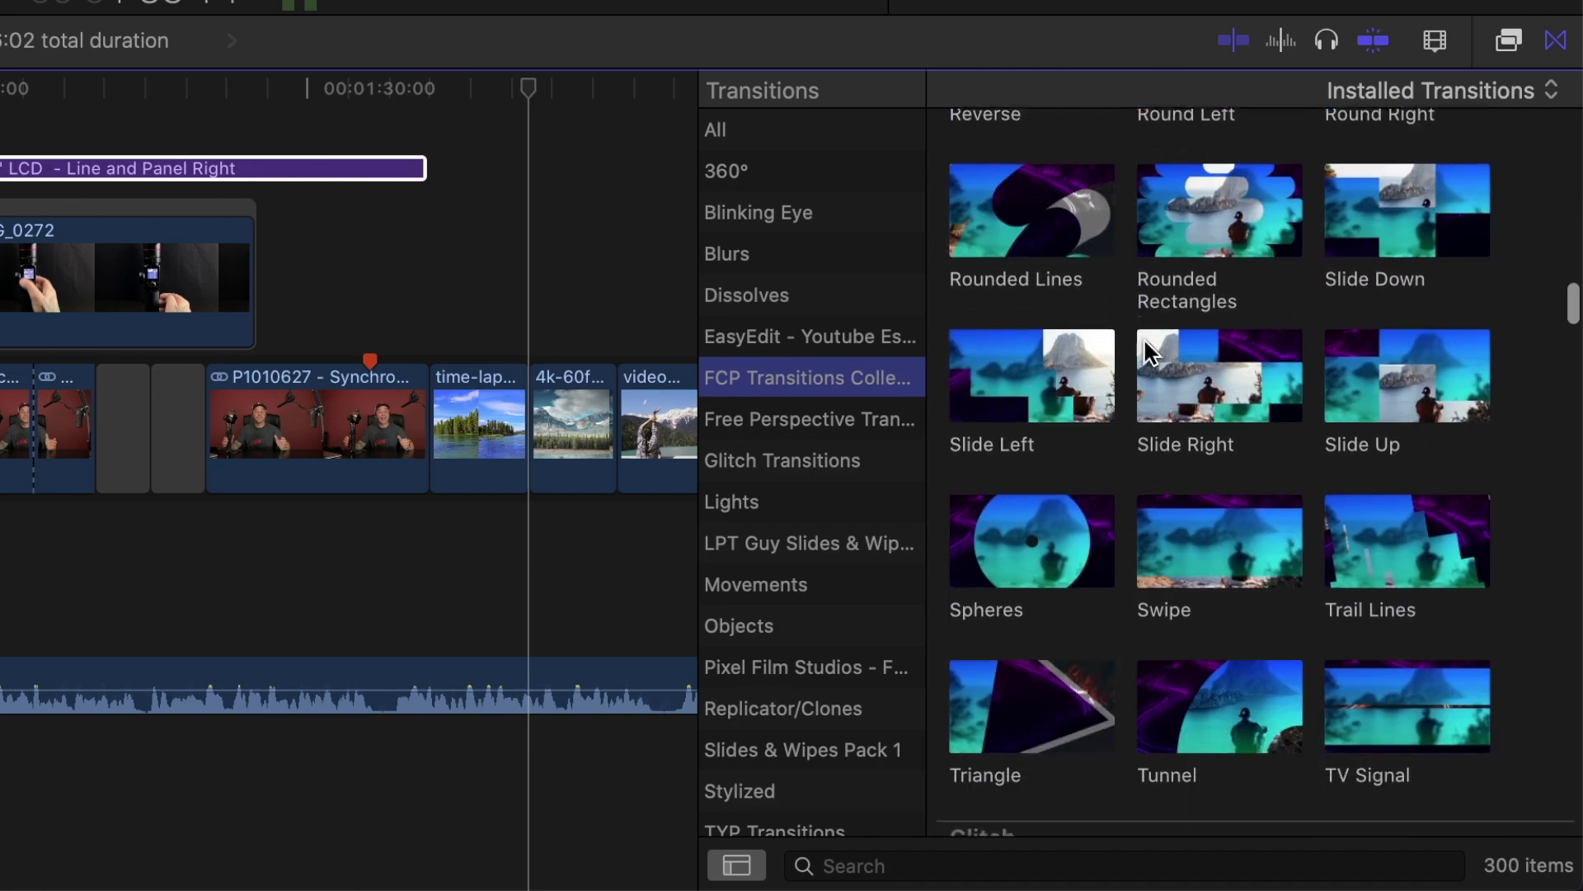
scroll(1144, 338, "down", 1)
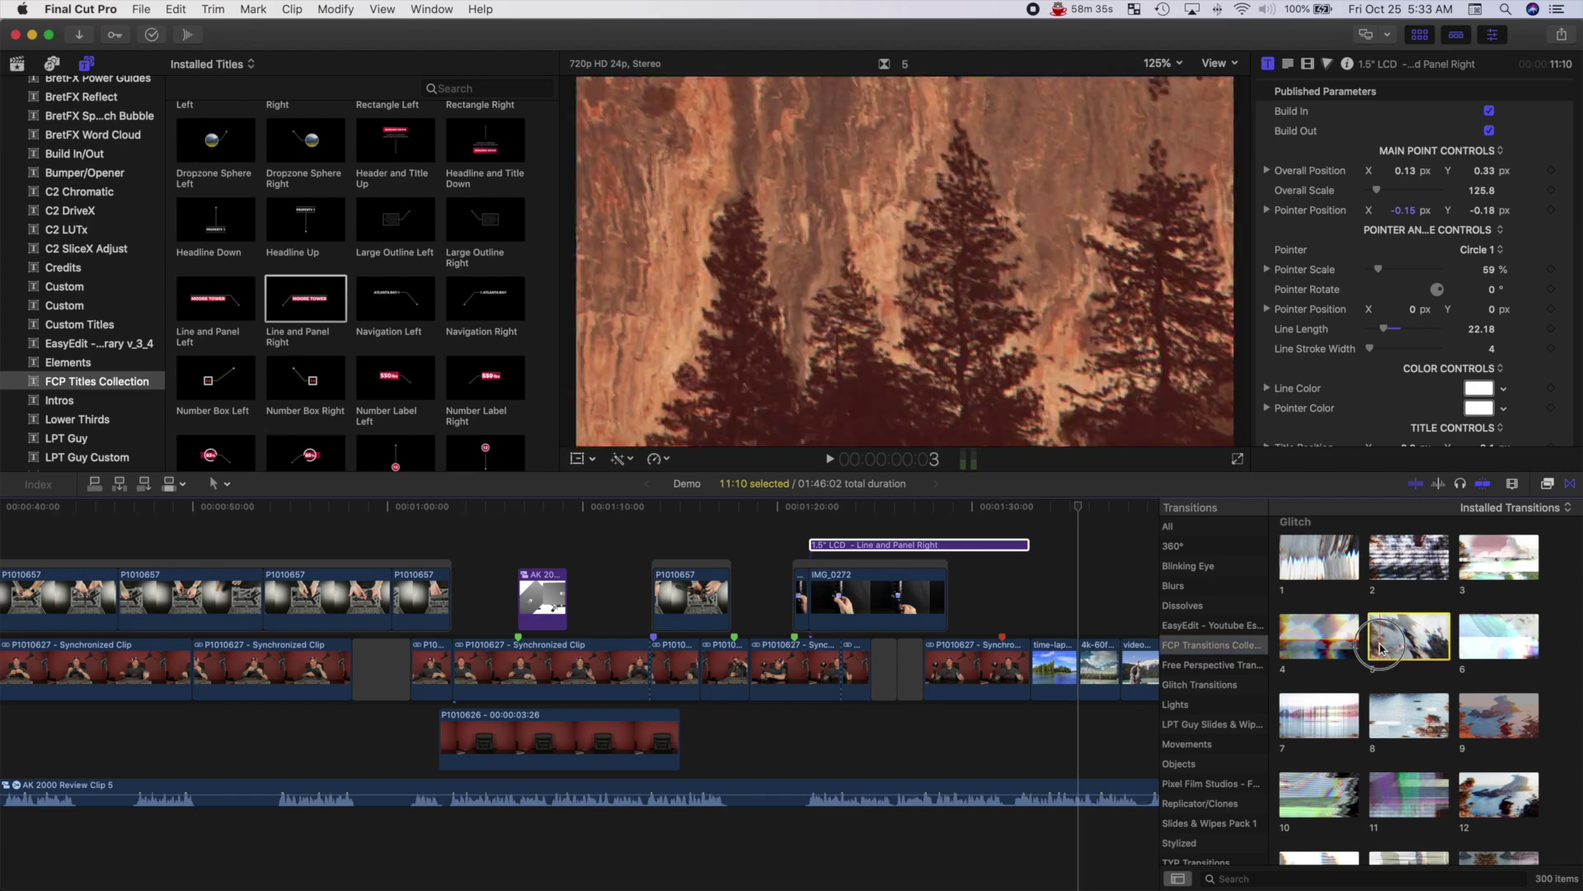
Drop Glitch transition 5 from the Transitions browser onto an edit point in the timeline.
left_click_drag(1381, 649, 1208, 680)
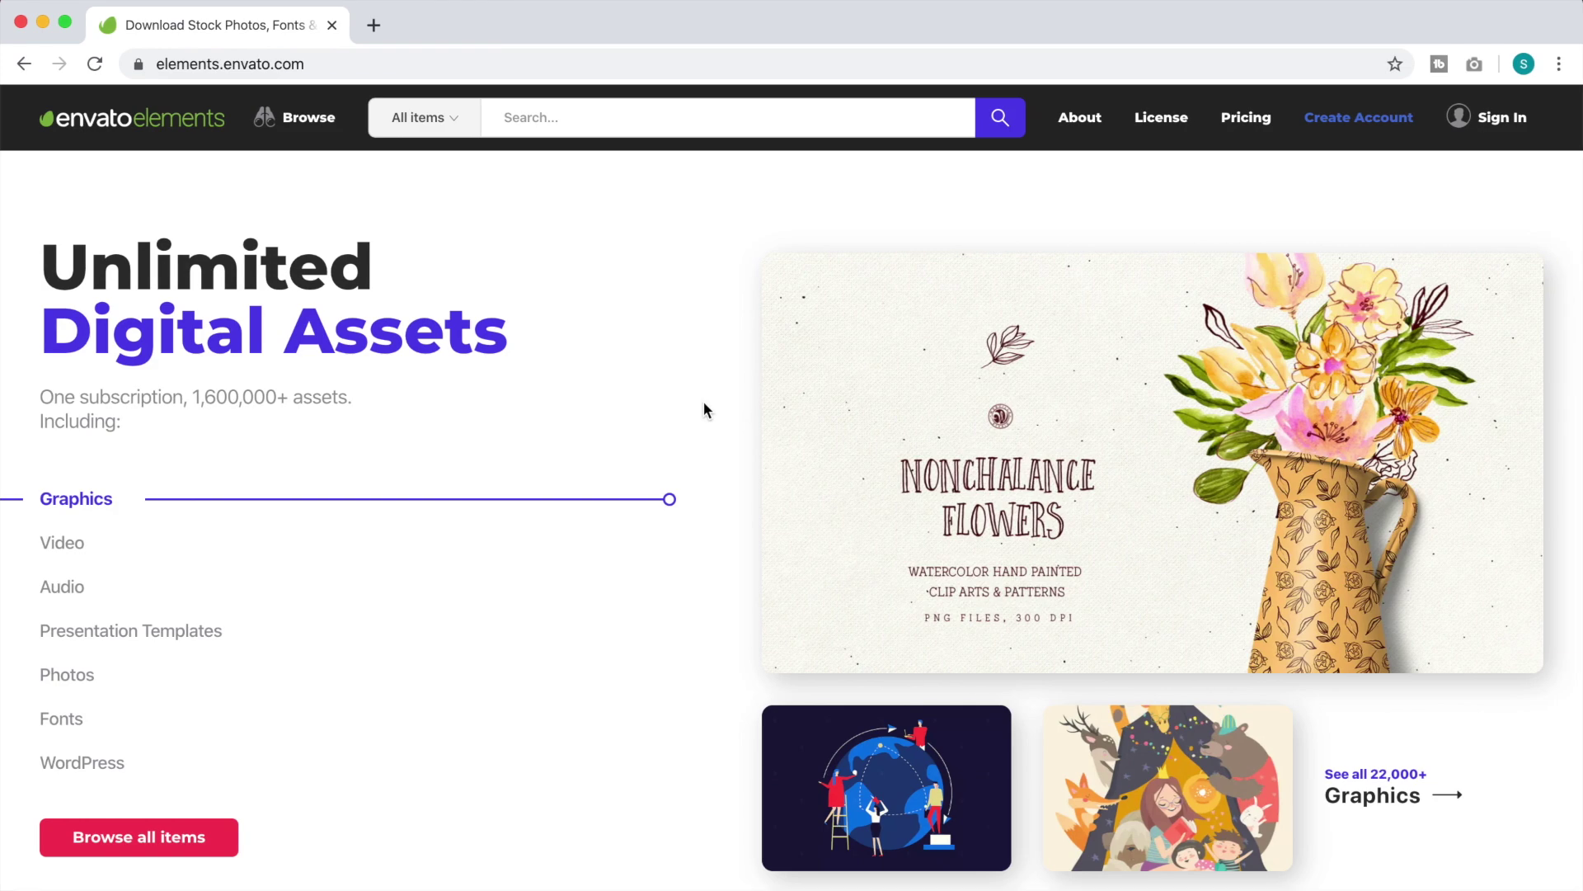
Scroll the Envato Elements homepage down to the From $16.50 per month pricing section.
scroll(705, 404, "down", 10)
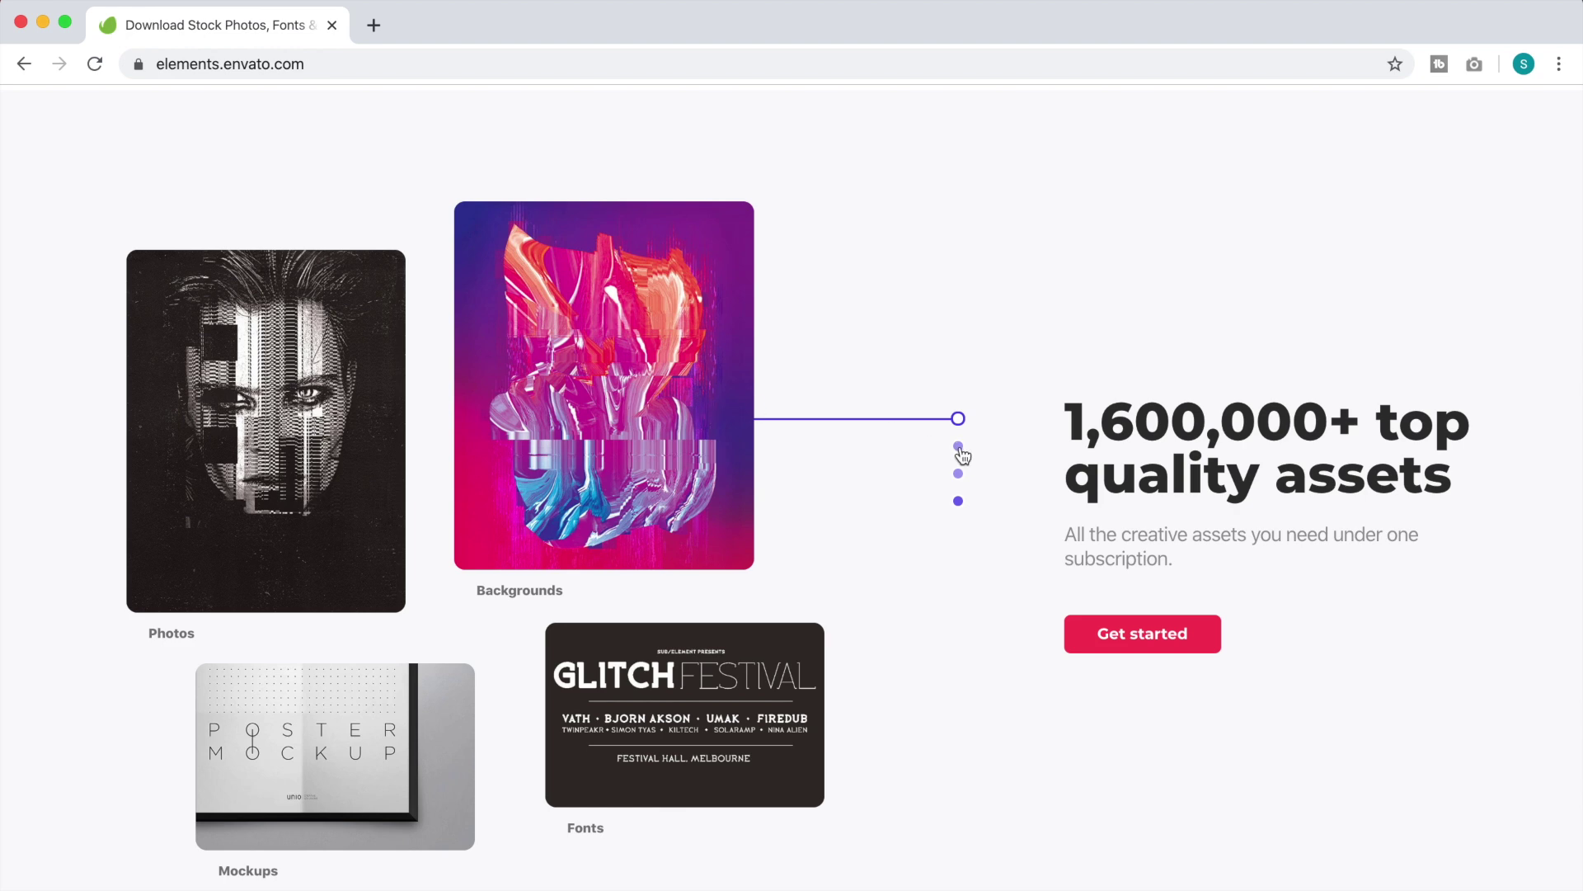
scroll(962, 456, "down", 5)
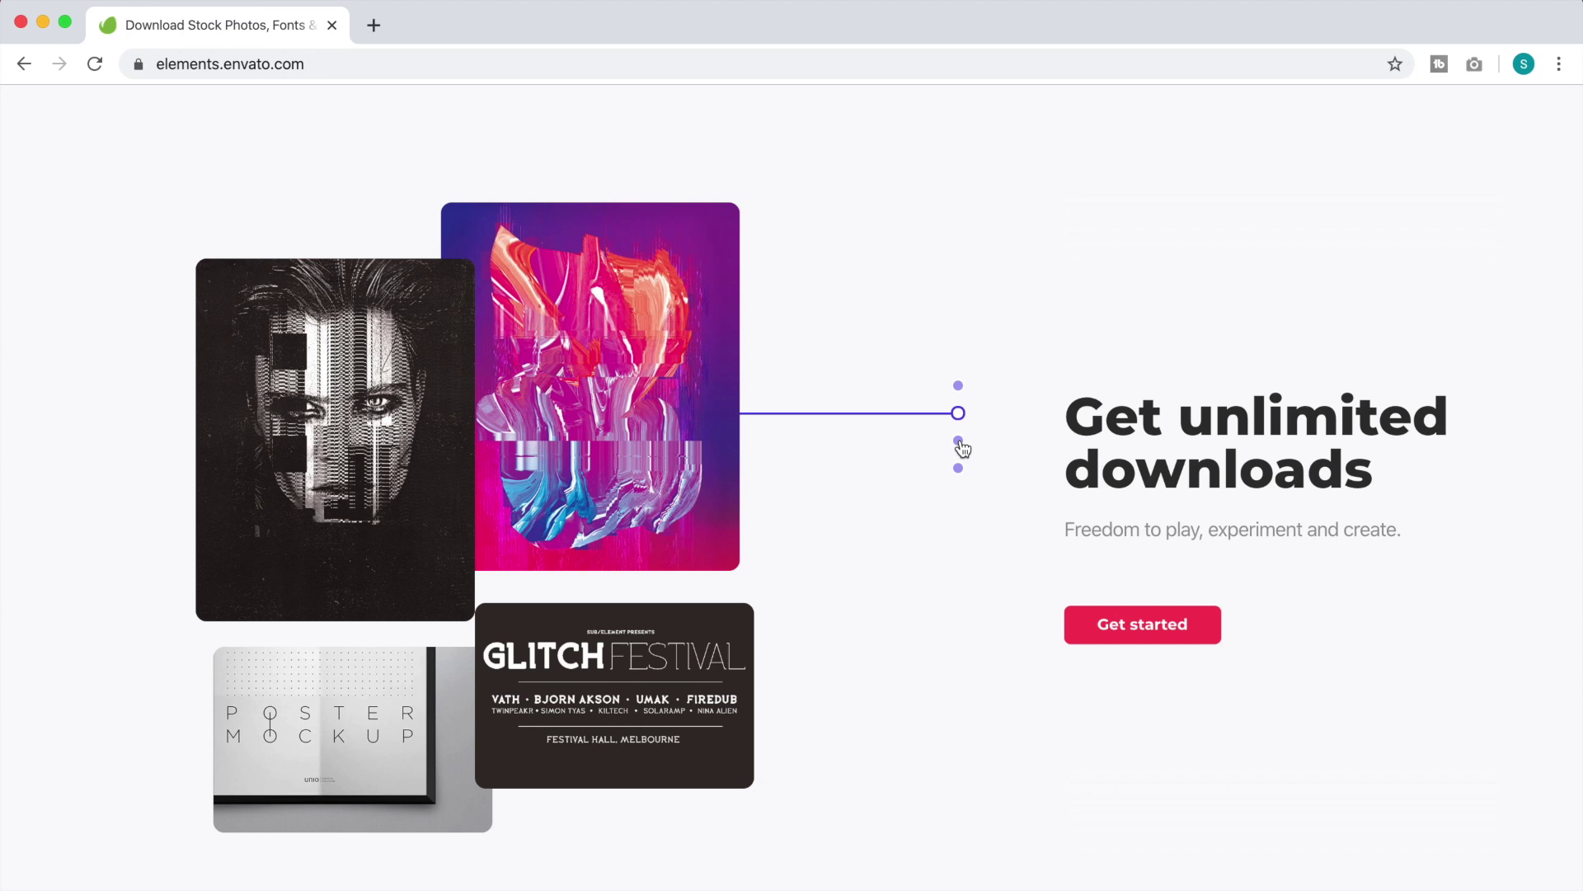
scroll(962, 448, "down", 5)
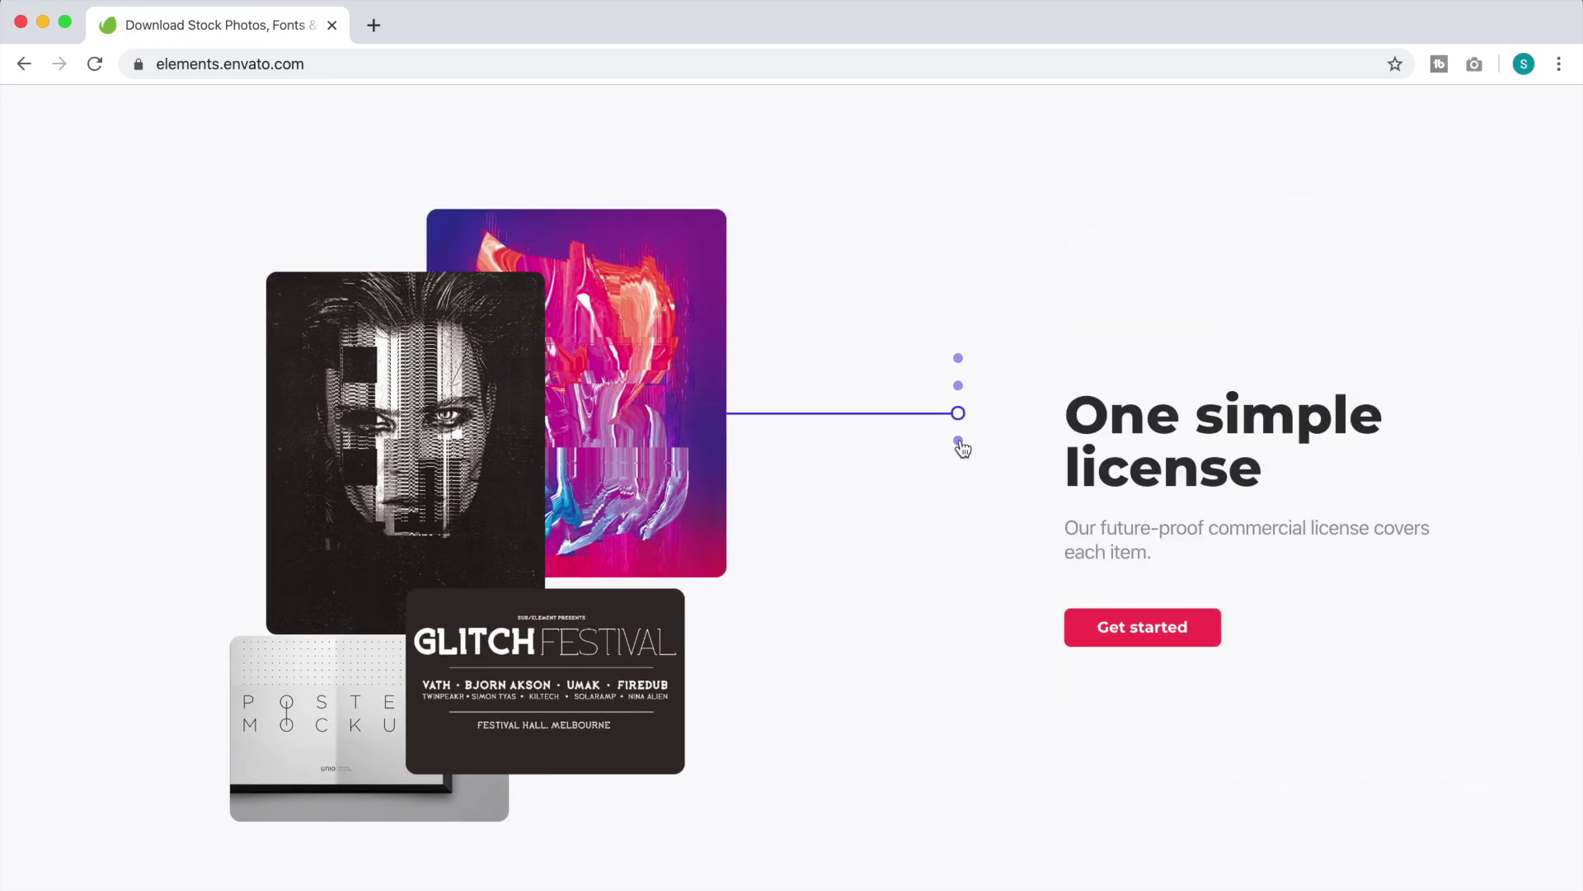
scroll(962, 448, "down", 5)
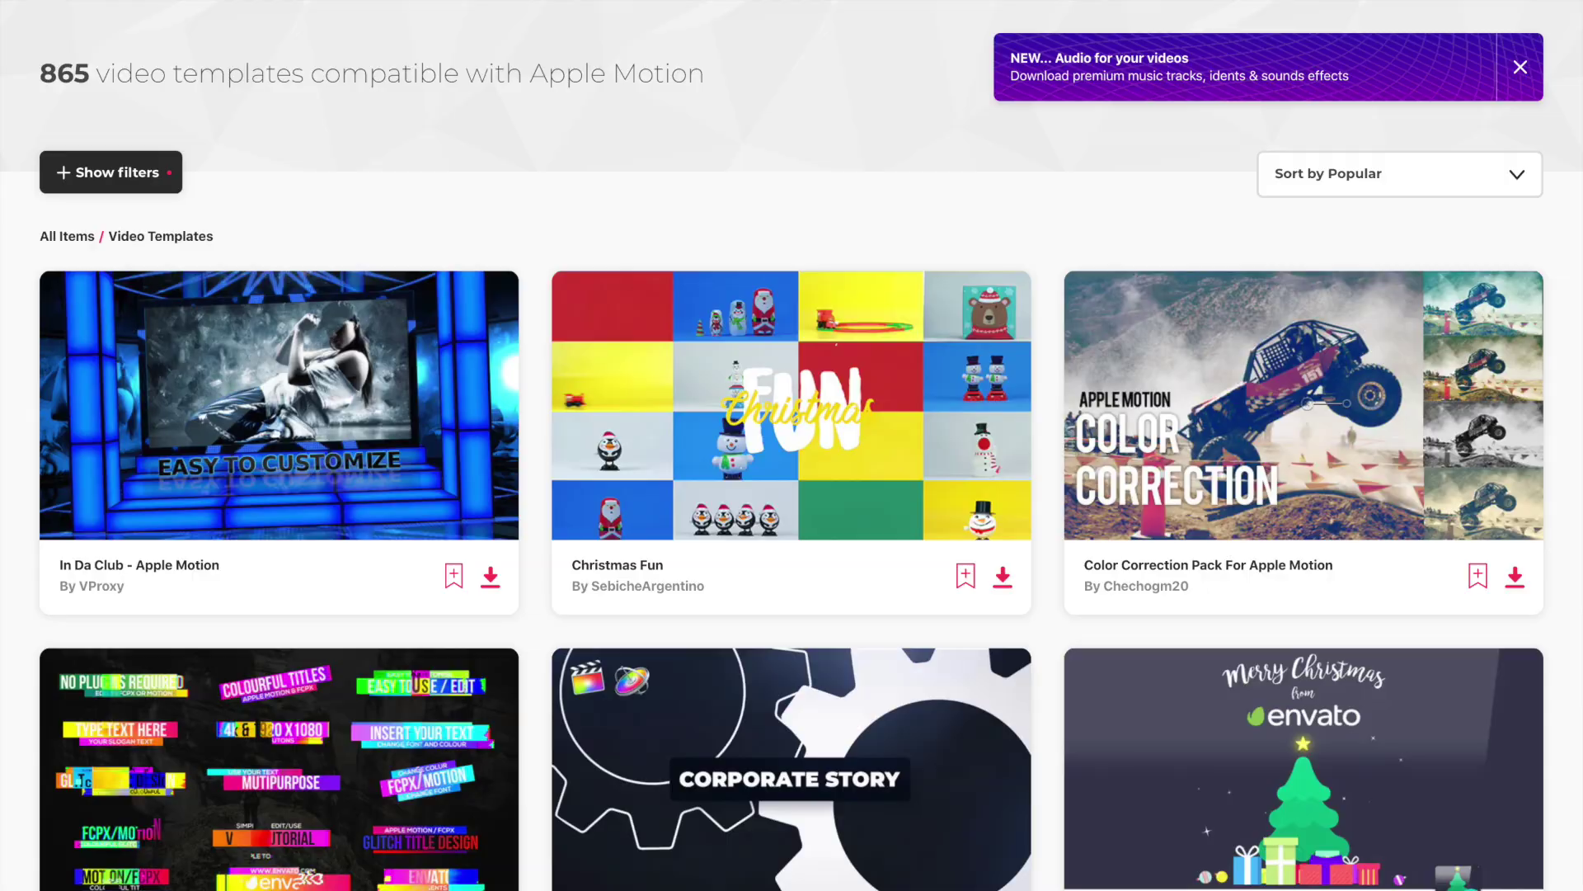
Scroll down the grid of 865 Apple Motion-compatible video templates.
scroll(791, 445, "down", 20)
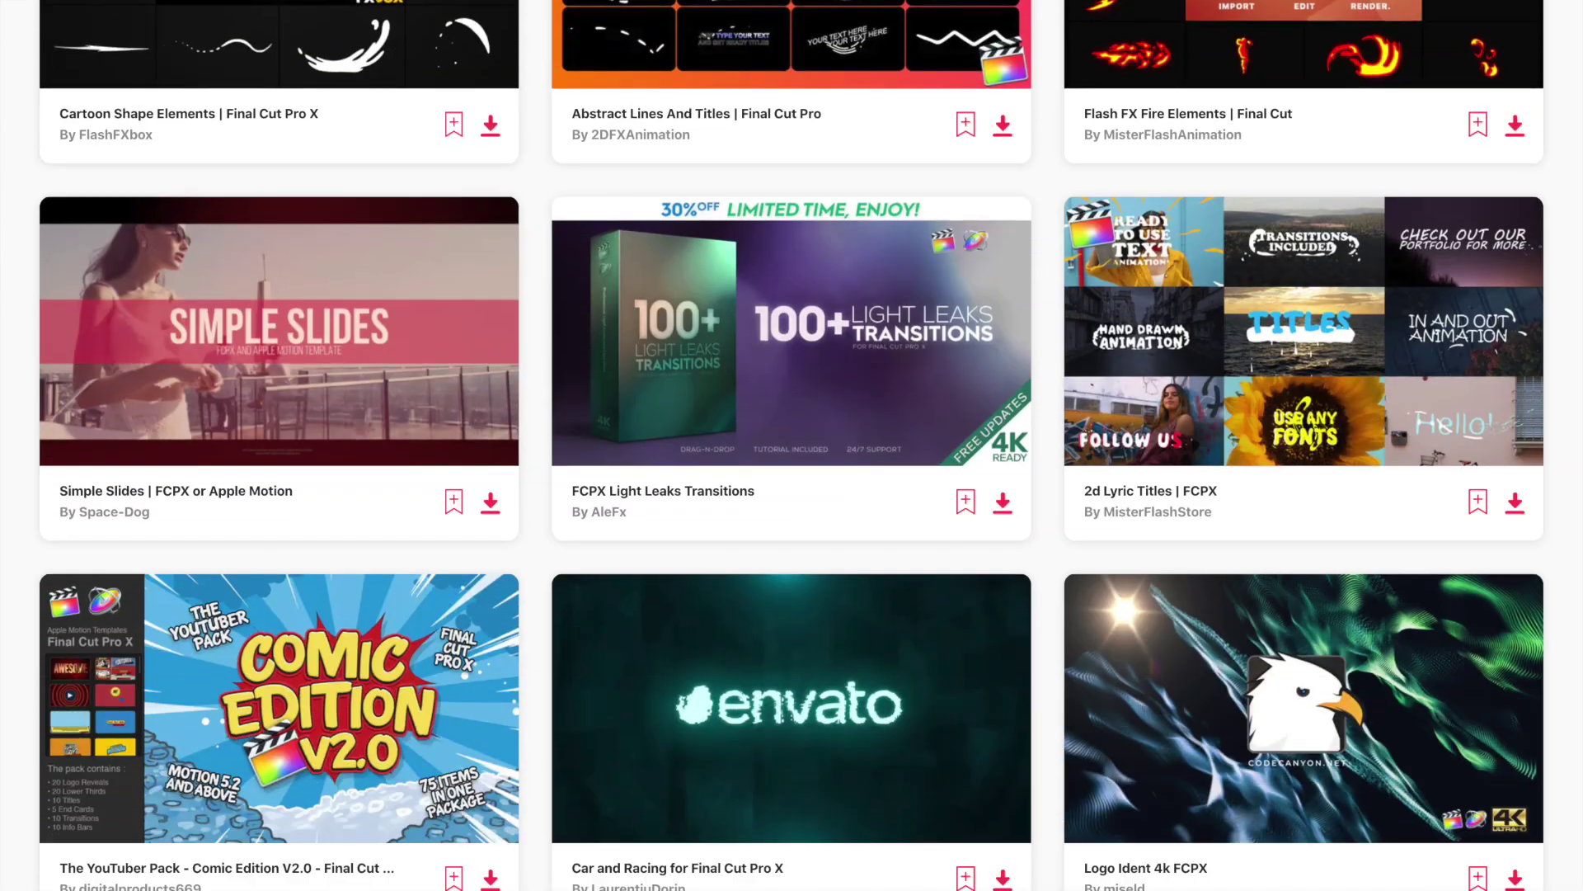